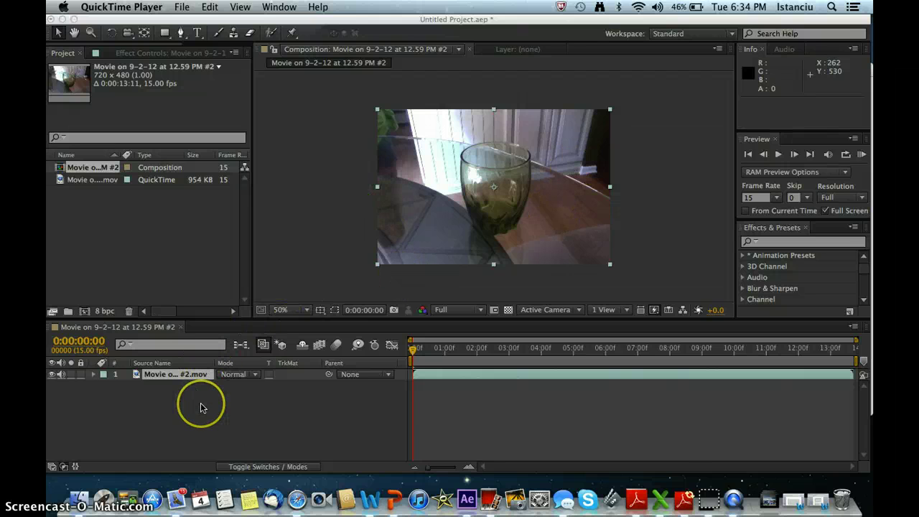
Step: Switch to After Effects and duplicate the movie layer in the composition
left_click(385, 20)
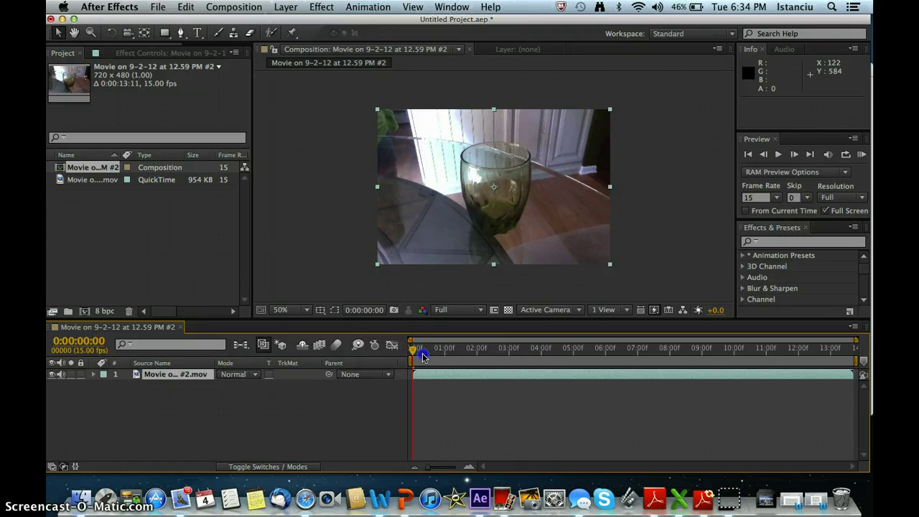
mouse_move(493, 357)
left_mouse_down()
mouse_move(693, 369)
mouse_move(763, 385)
mouse_move(722, 369)
mouse_move(430, 353)
left_mouse_up()
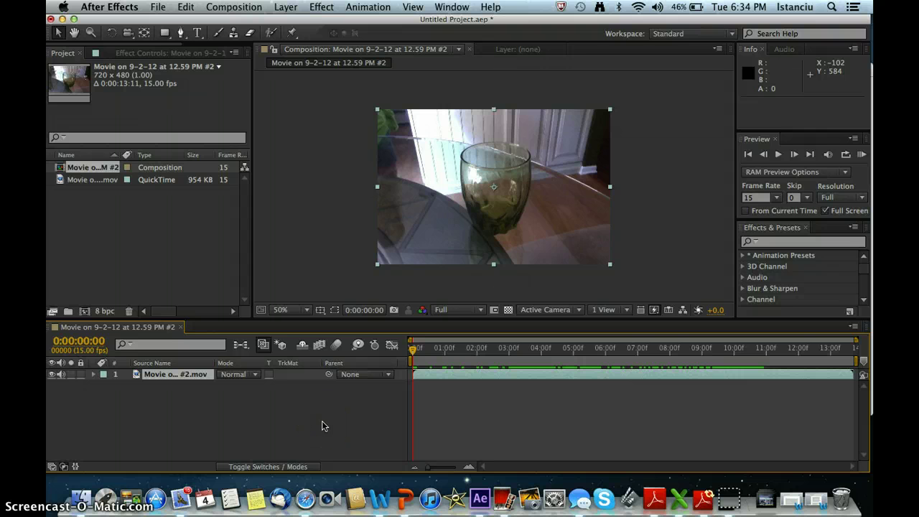
key("super+d")
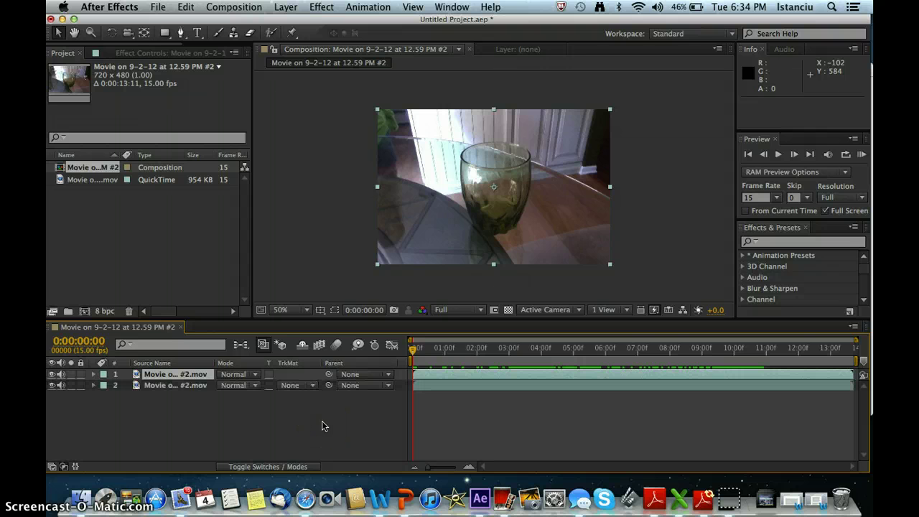
Step: Apply Freeze Frame to the lower copy of the movie layer at 0:00:00:00 and scrub the timeline to check it
left_click(171, 386)
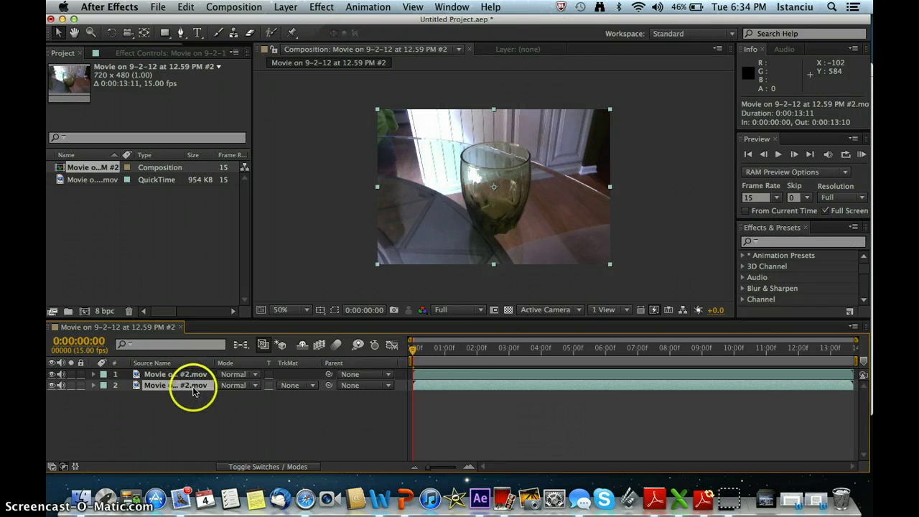
right_click(185, 389)
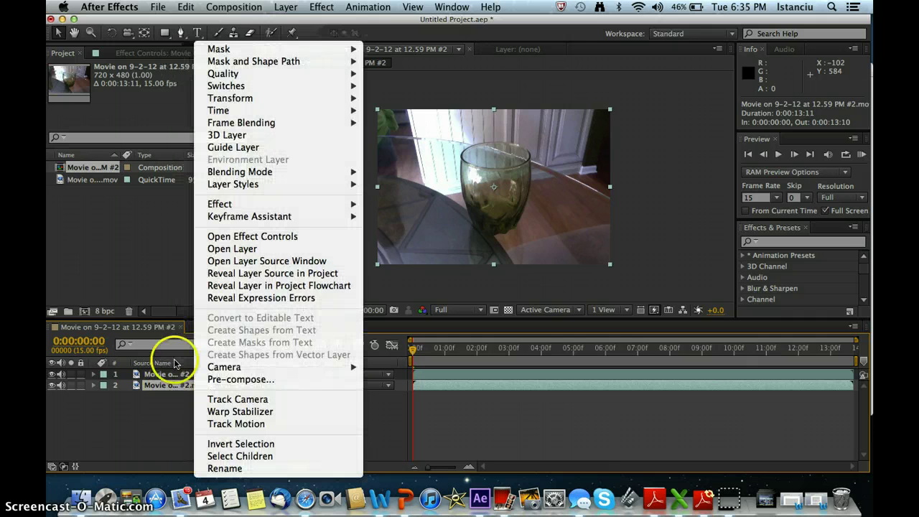
mouse_move(322, 106)
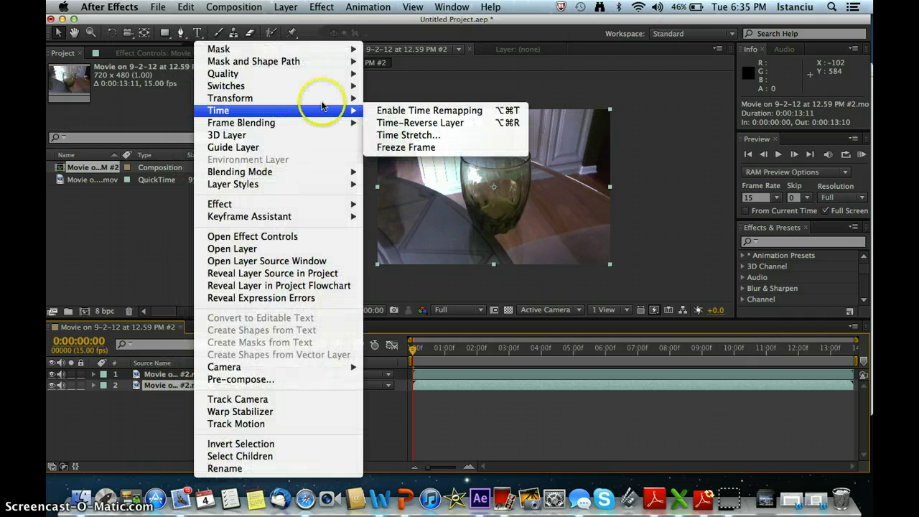
left_click(413, 147)
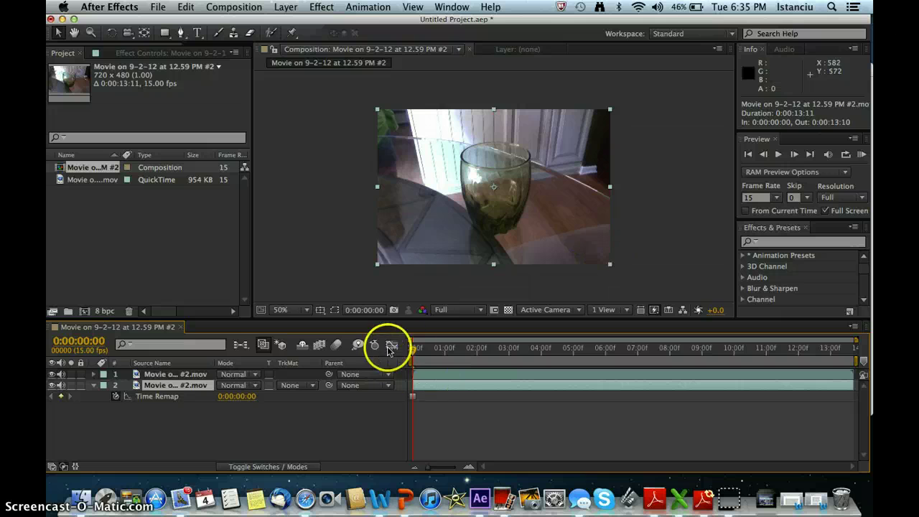
left_click_drag(494, 350, 443, 365)
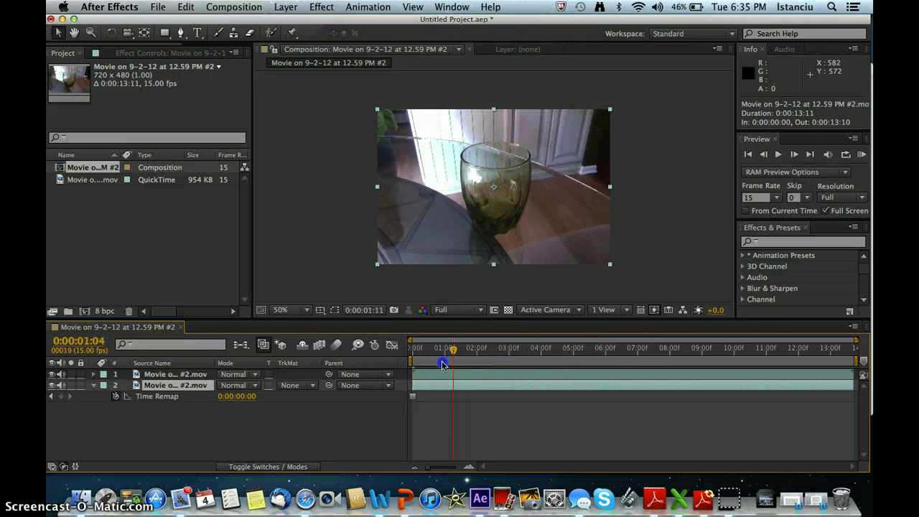
Step: With the top movie layer selected, draw a closed Pen tool mask around the glass at 0:00:04:13 and adjust its lower edge
left_click(173, 363)
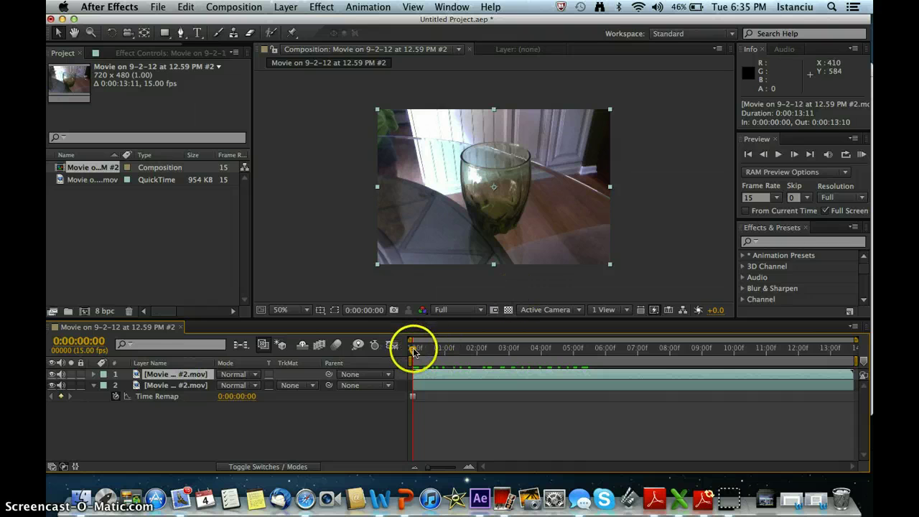
left_click_drag(484, 351, 572, 355)
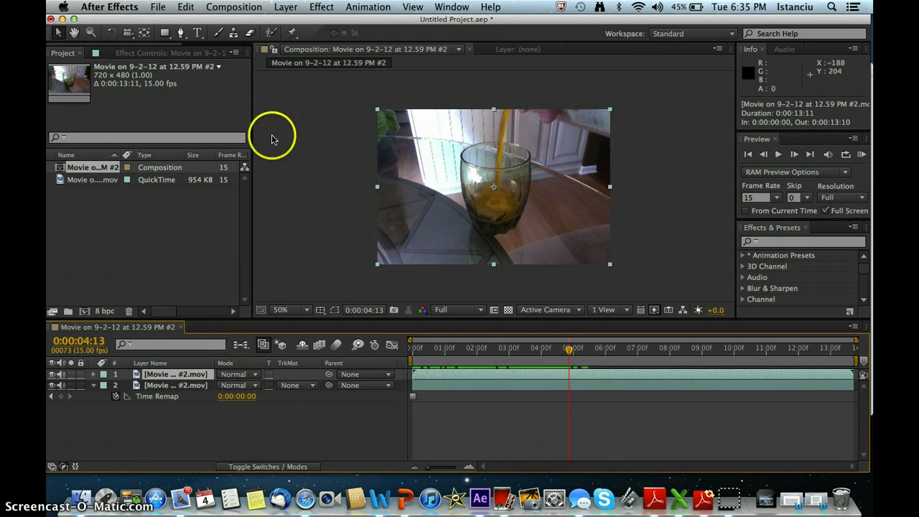
left_click(183, 33)
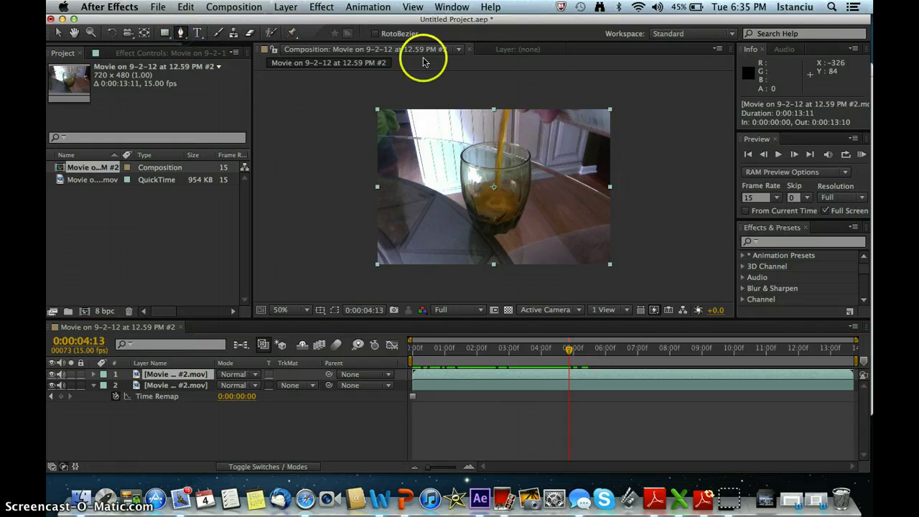
left_click(470, 149)
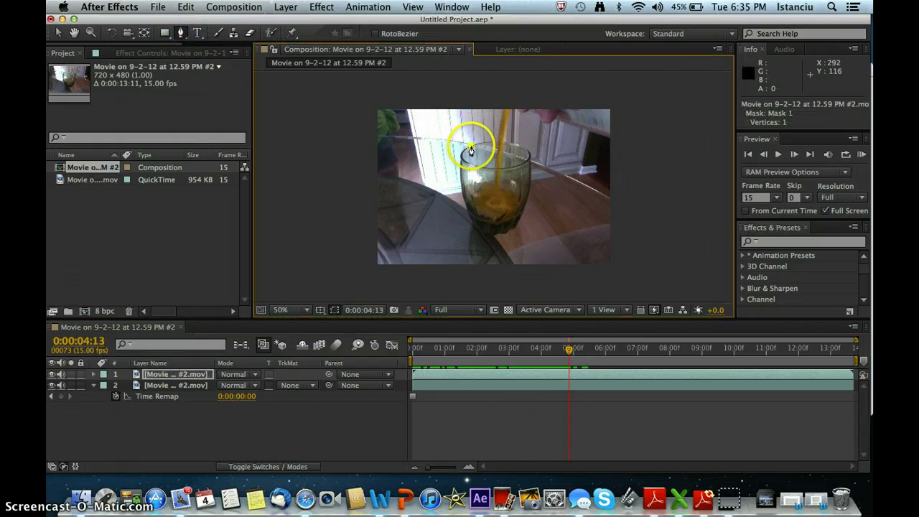
left_click_drag(461, 156, 462, 172)
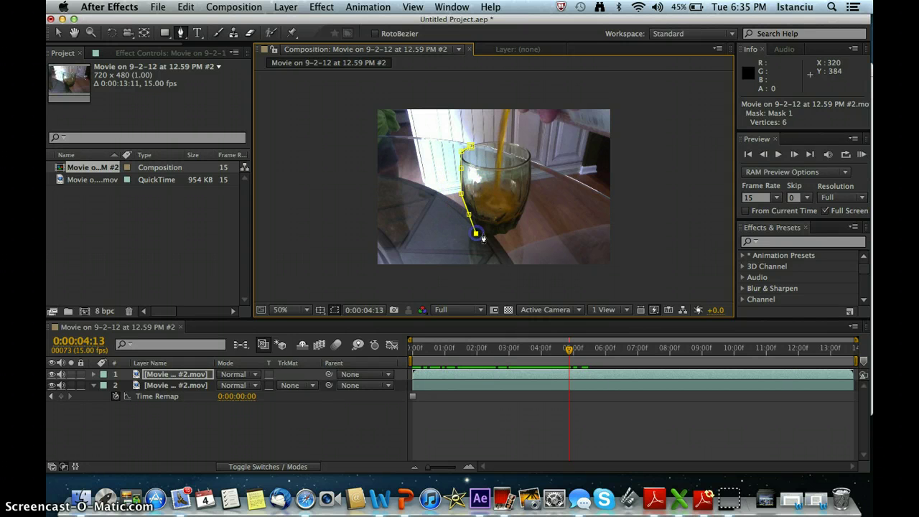
left_click(488, 234)
left_click(505, 234)
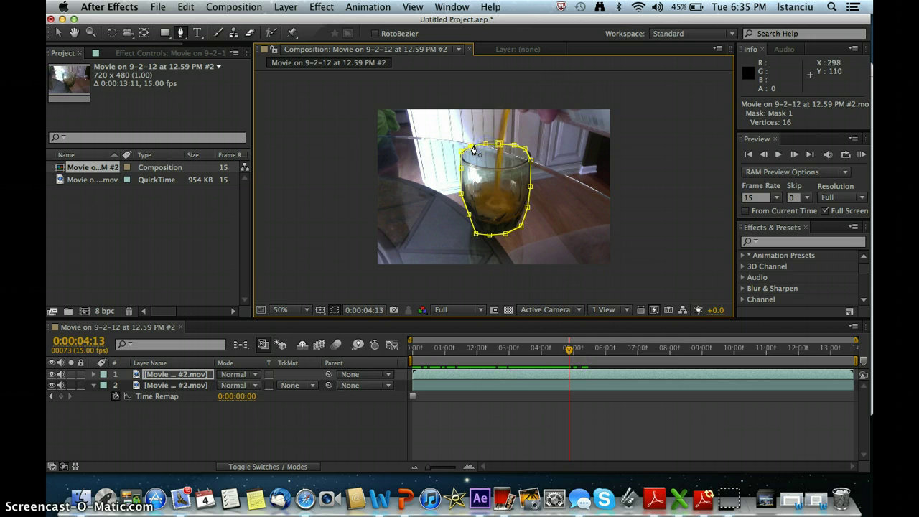
mouse_move(592, 131)
left_mouse_down()
mouse_move(615, 154)
mouse_move(492, 143)
mouse_move(525, 232)
mouse_move(515, 225)
left_mouse_up()
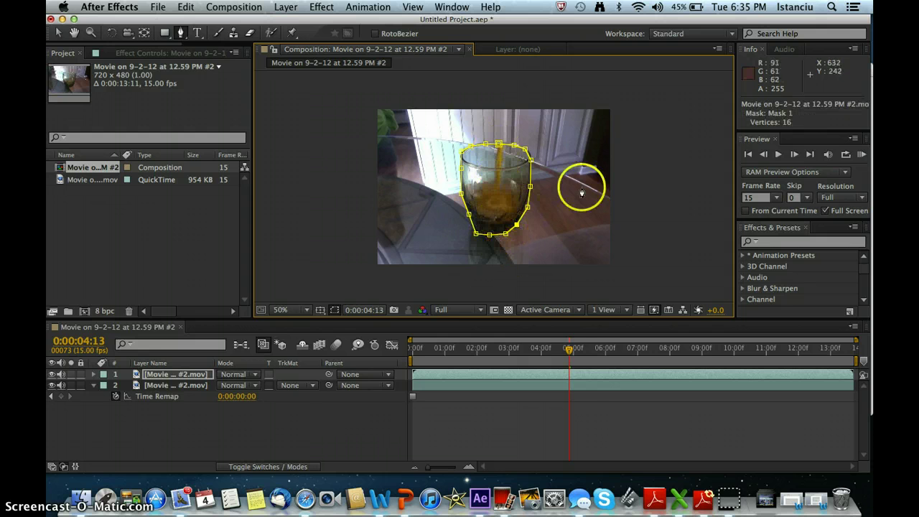
Step: Draw a second closed Pen tool mask on the top layer around the area directly beneath the glass at 0:00:05:14
left_click_drag(625, 349, 607, 356)
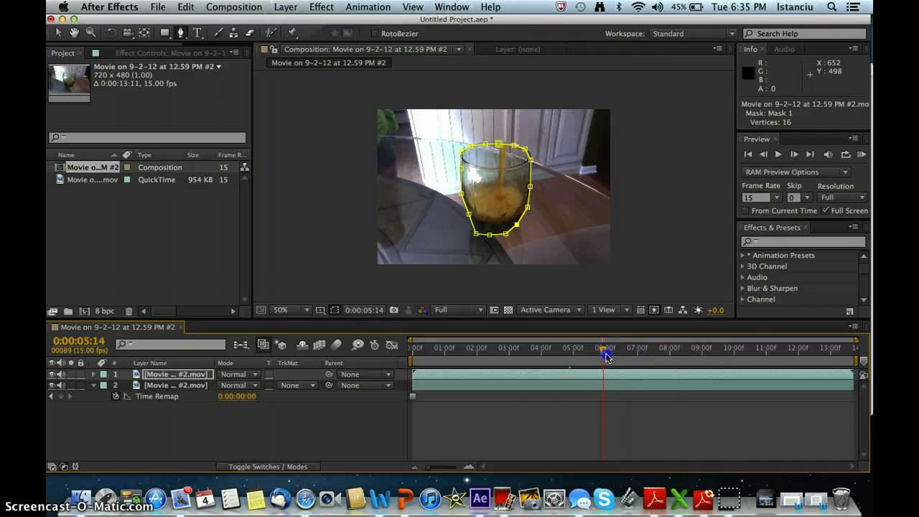
left_click(483, 226)
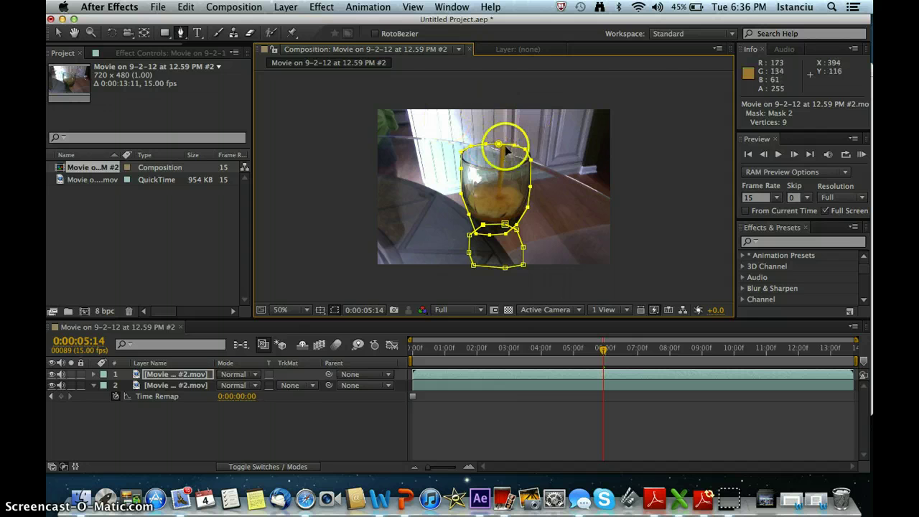
left_click(165, 33)
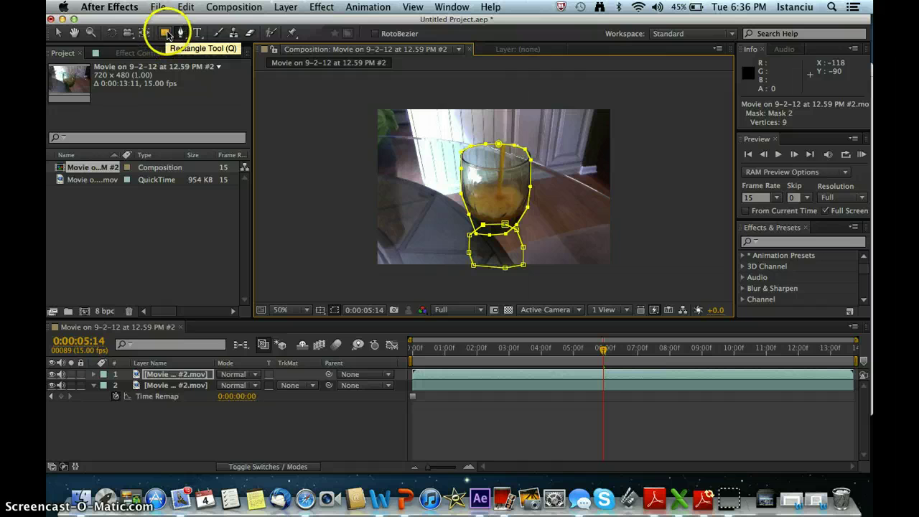
left_click(181, 33)
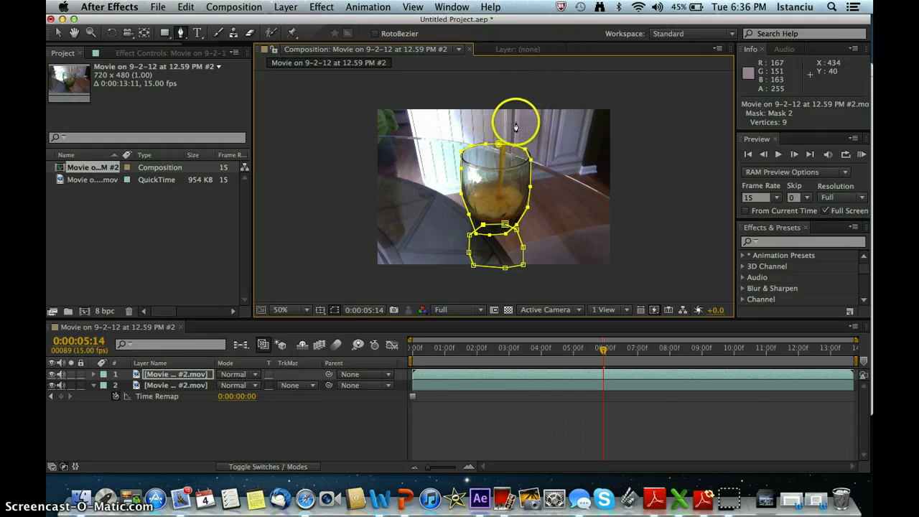
Step: Try to outline the pouring stream from above the rim into the glass with the Pen tool at 0:00:04:00
left_click_drag(603, 351, 466, 349)
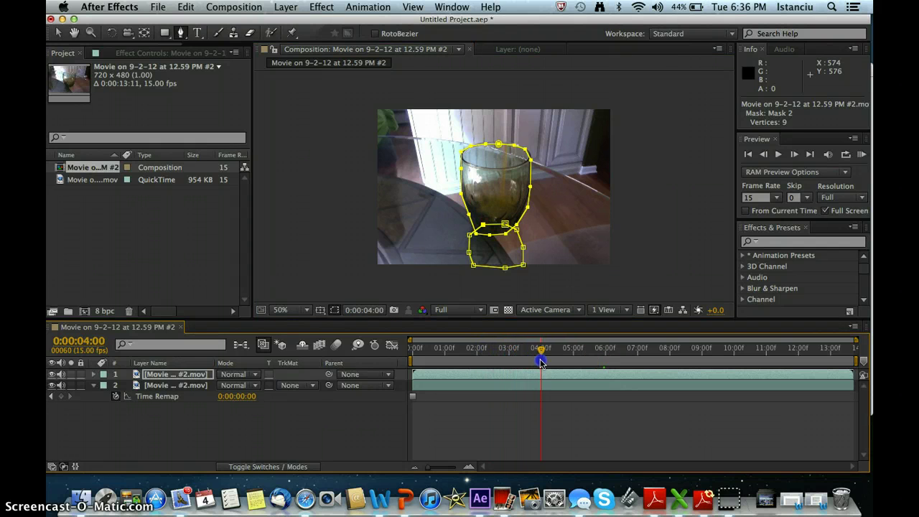
left_click_drag(541, 363, 541, 363)
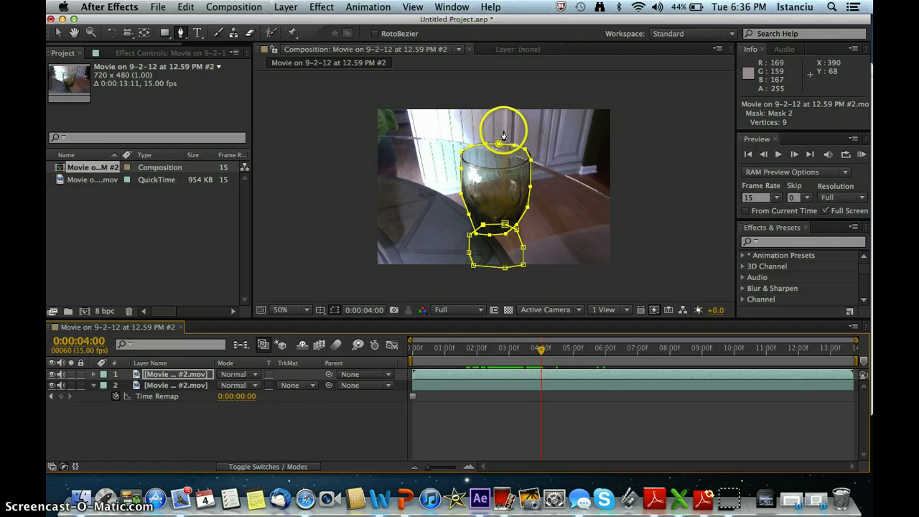
left_click(503, 130)
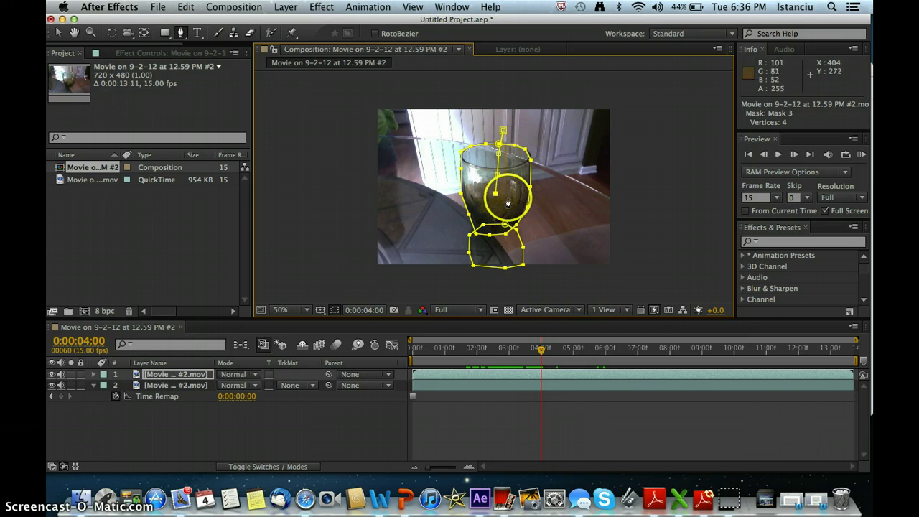
left_click(507, 199)
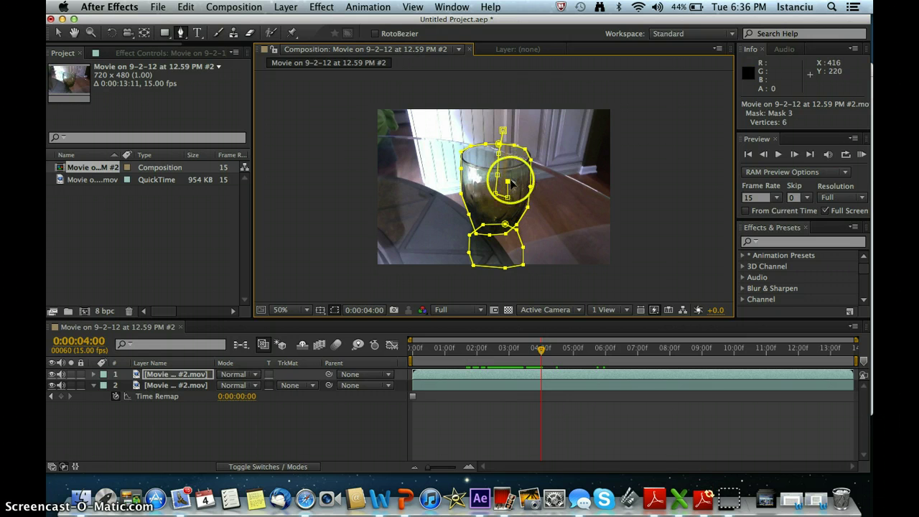
left_click_drag(508, 184, 517, 187)
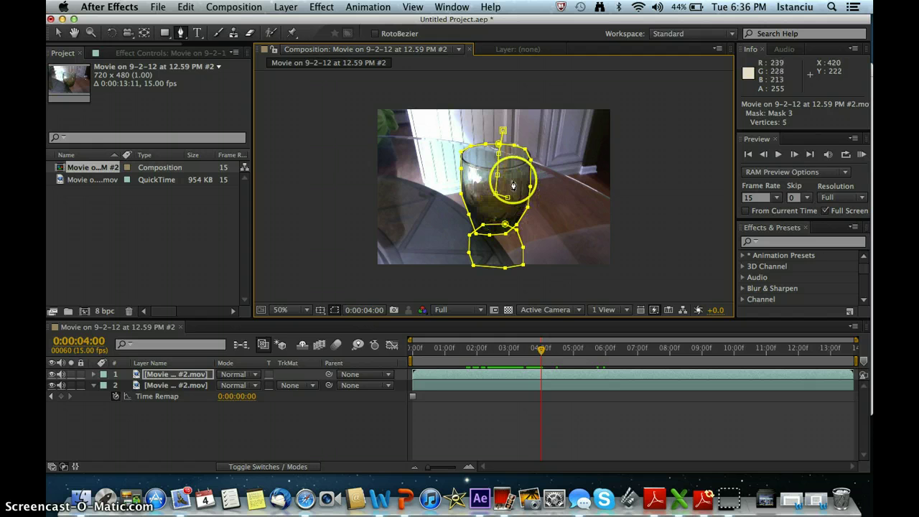
left_click(511, 185)
left_click_drag(513, 187, 506, 203)
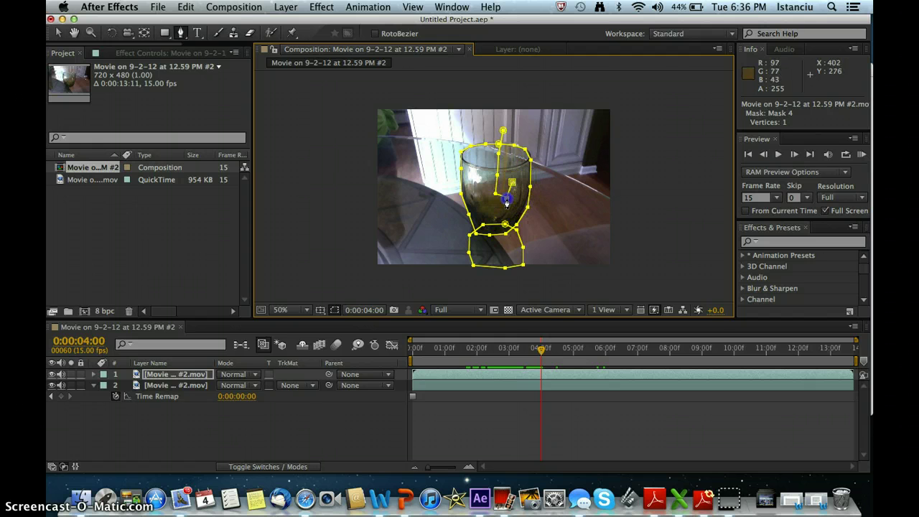
left_click(514, 166)
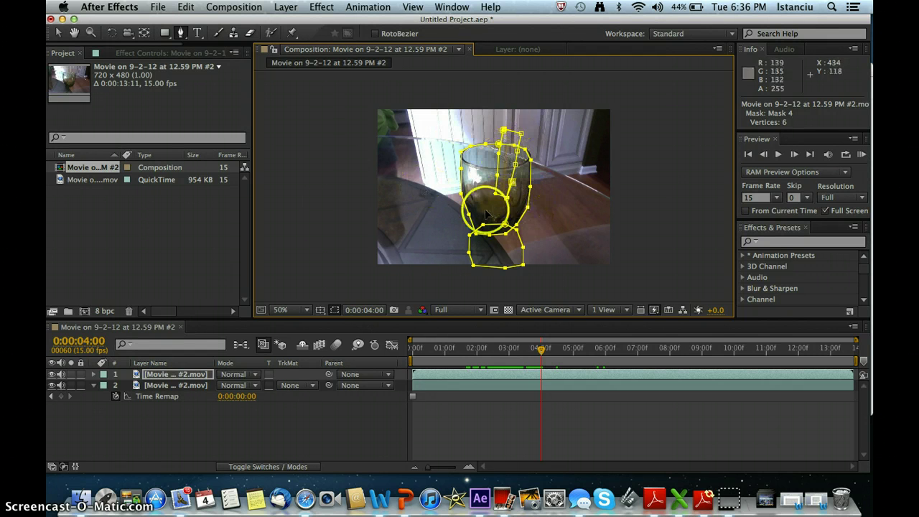
Step: Expand the top layer's masks and delete Mask 4 and Mask 3
left_click(157, 375)
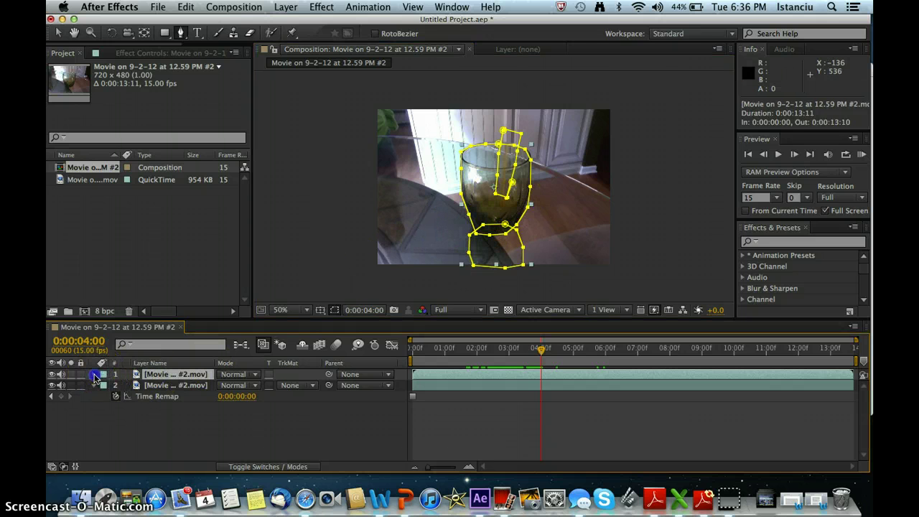
left_click(94, 375)
left_click(104, 386)
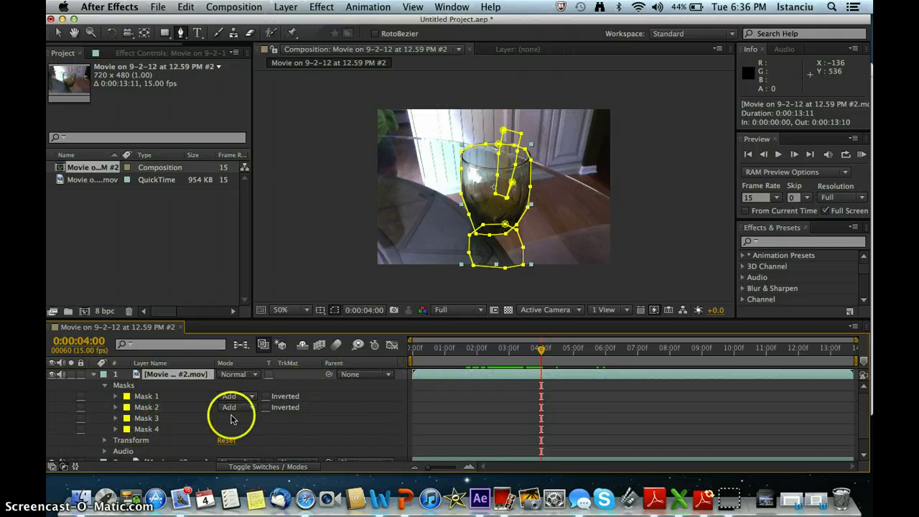
left_click(159, 429)
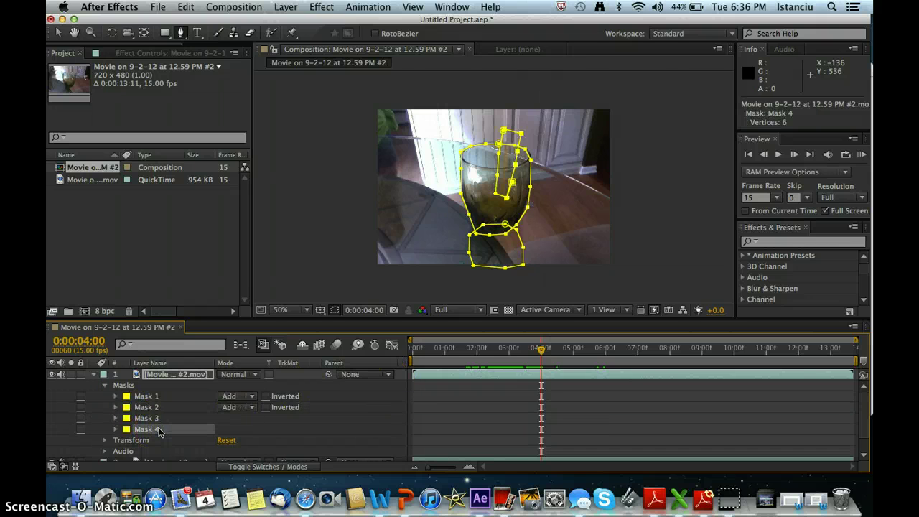
key("Delete")
left_click(154, 422)
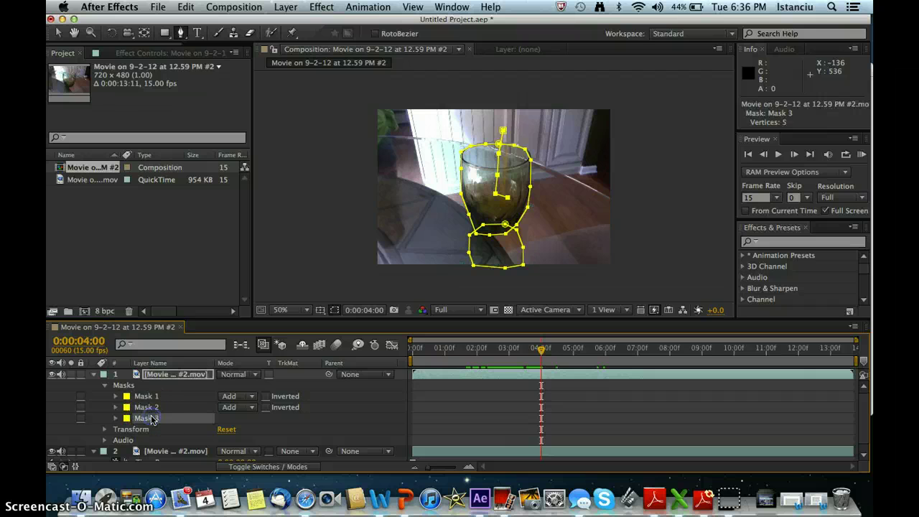
key("Delete")
Step: Draw a closed mask around the pouring stream's path above and inside the glass, set its mode to Subtract, and scrub through the result
left_click(518, 244)
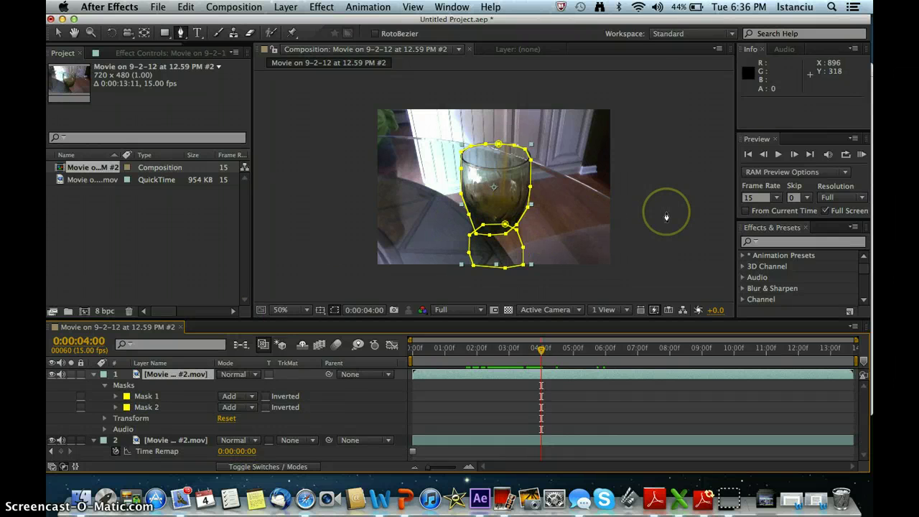
key("super+z")
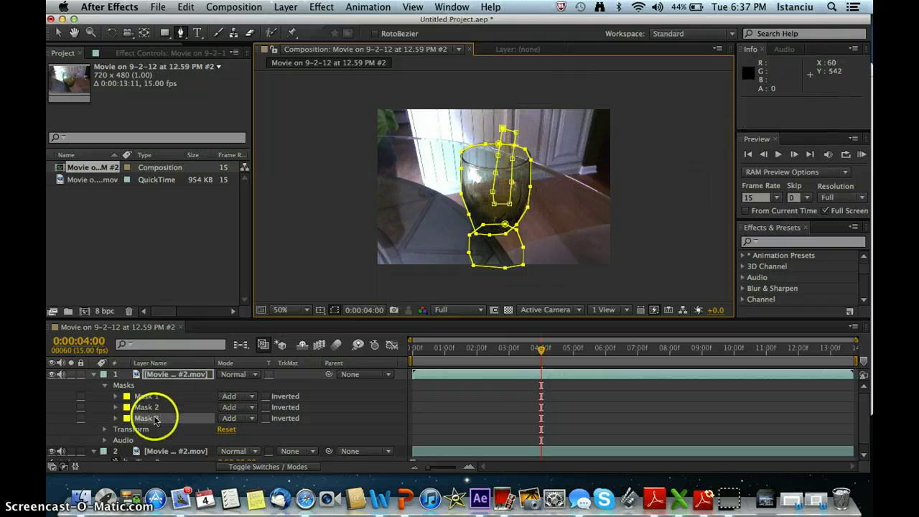
left_click(241, 418)
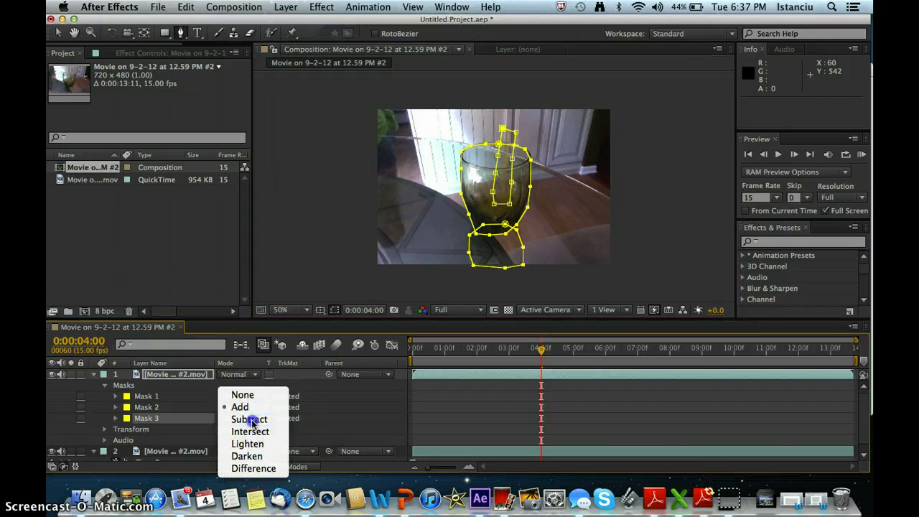
left_click(241, 421)
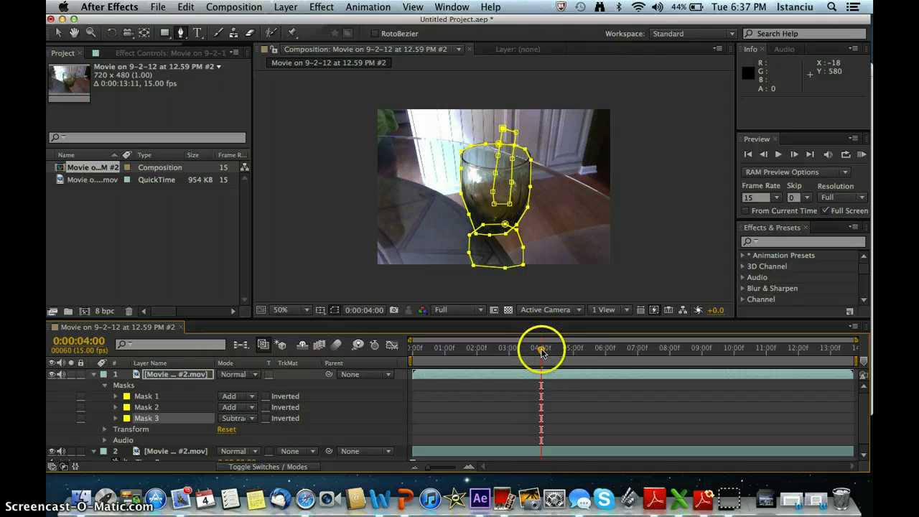
left_click_drag(542, 348, 697, 350)
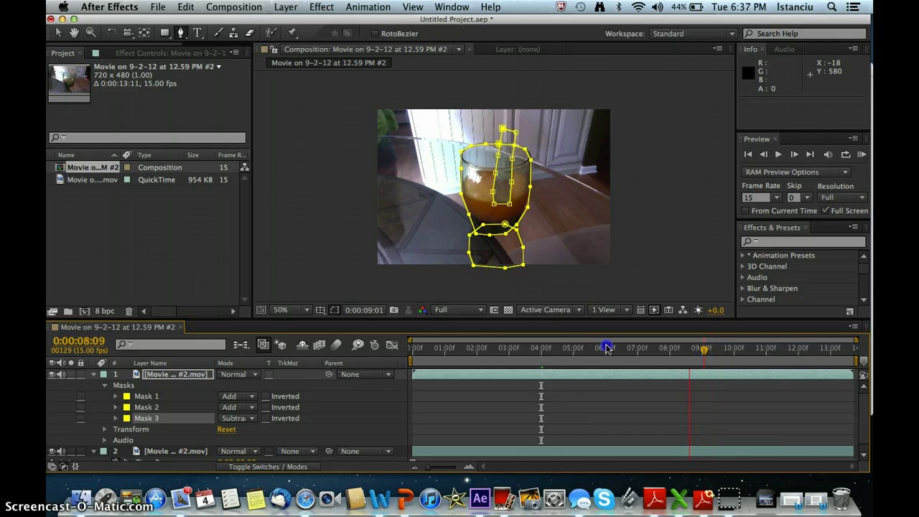
Step: Enable Mask Path keyframing for Mask 3 at 0:00:04:05 and shift the mask slightly left to follow the pouring stream
left_click_drag(607, 348, 551, 350)
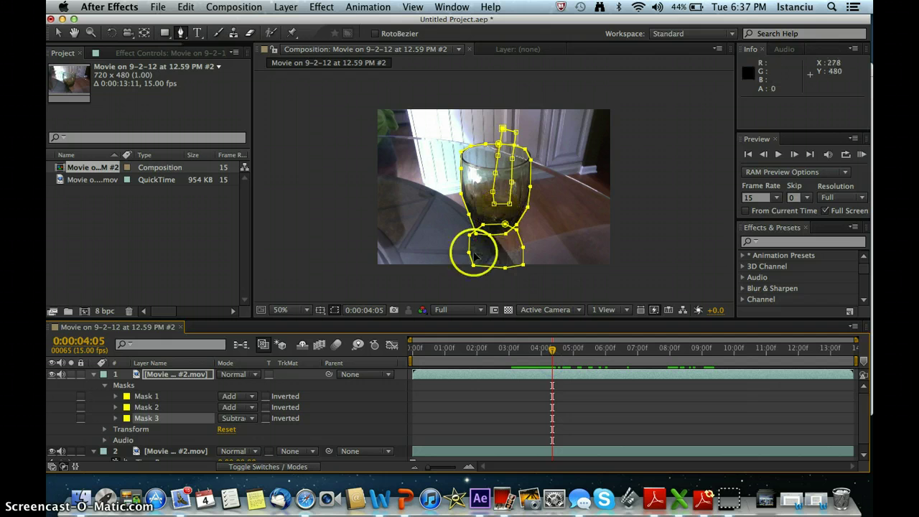
left_click(115, 418)
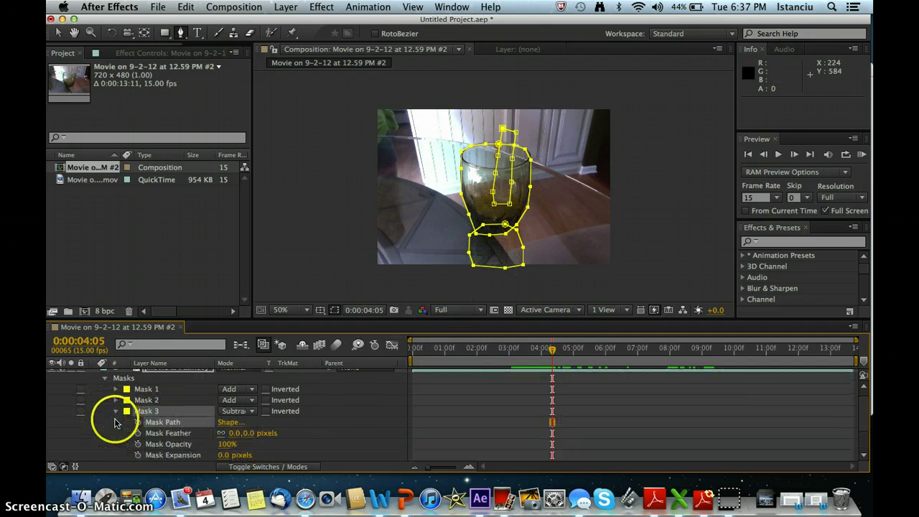
left_click(138, 422)
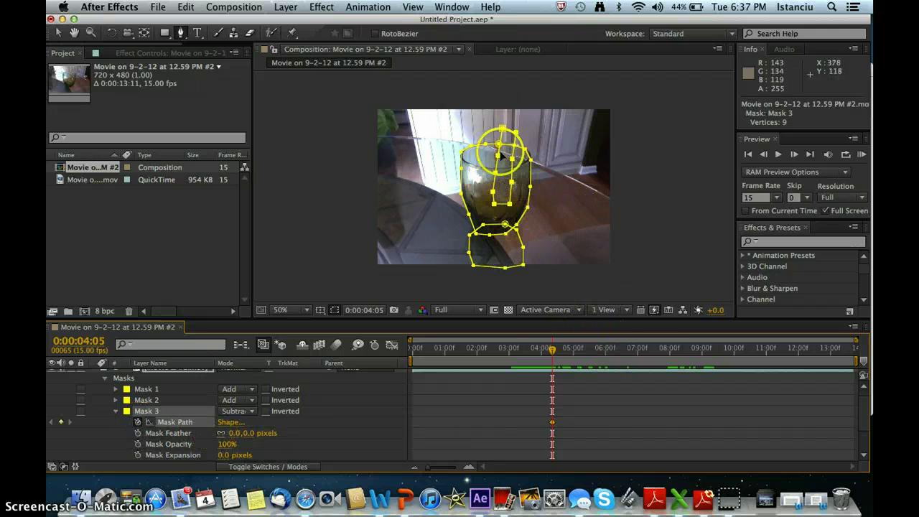
left_click_drag(494, 207, 491, 206)
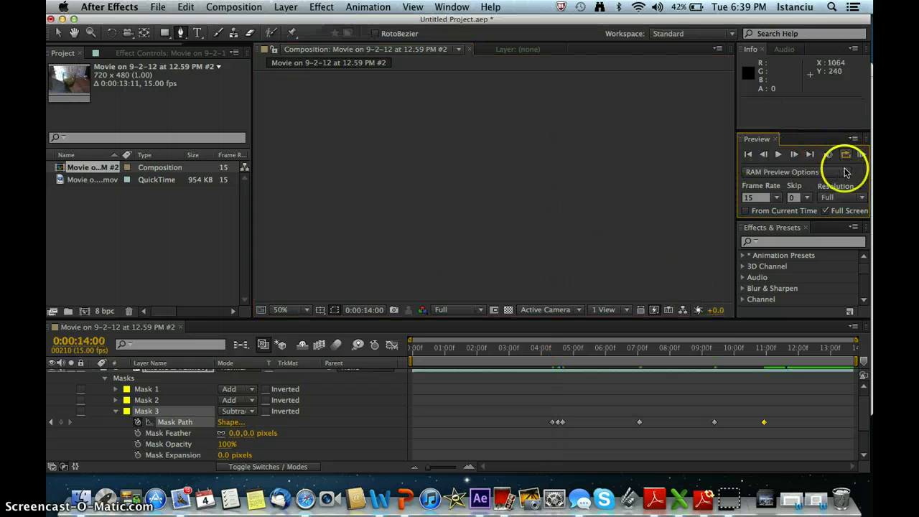
Step: Collapse the top layer's properties and preview the composition, selecting the bottom layer to hide the mask outlines
left_click(779, 154)
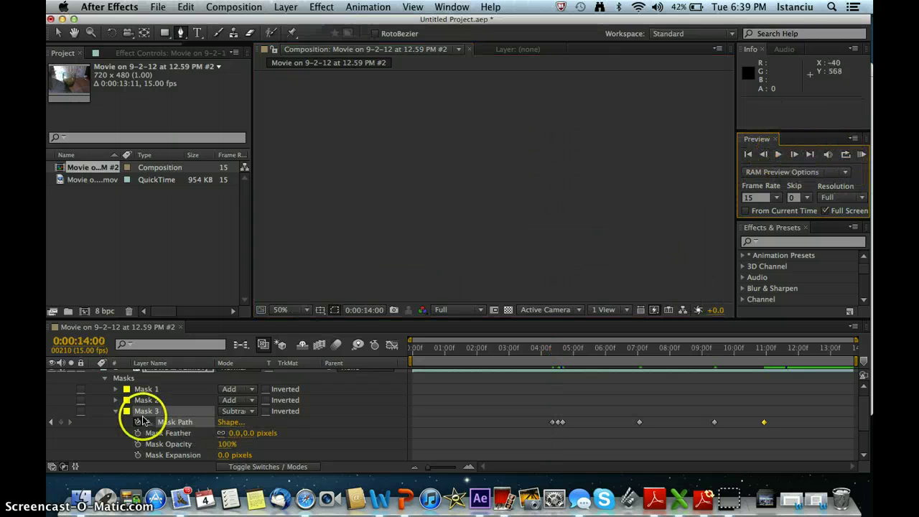
scroll(139, 408, "up", 1)
left_click(93, 379)
left_click(93, 378)
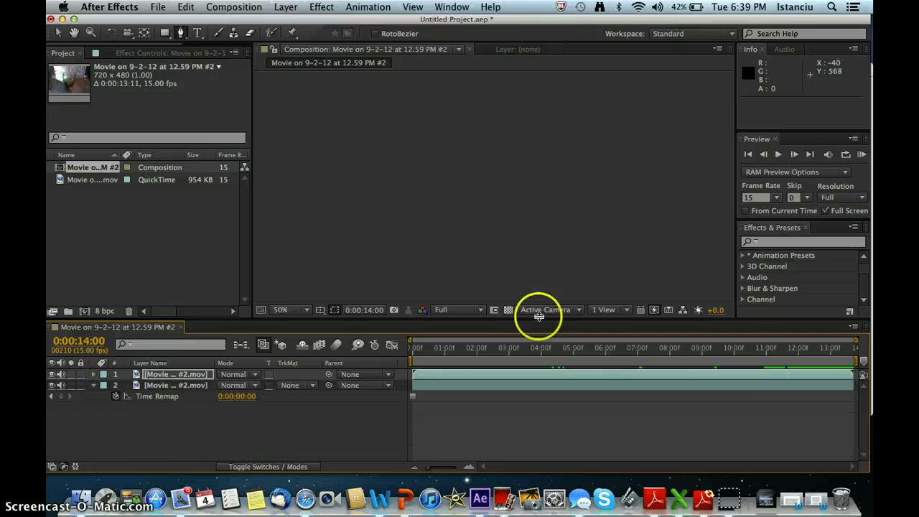
left_click(779, 154)
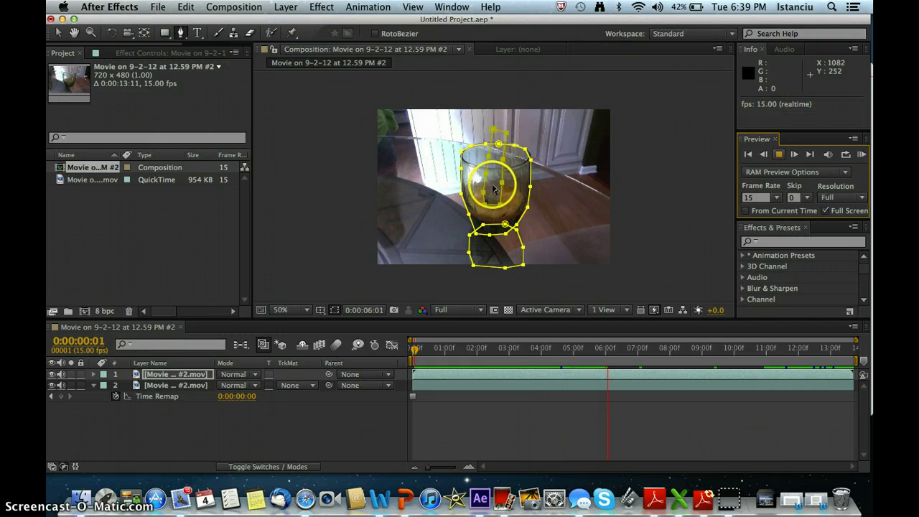
left_click(785, 161)
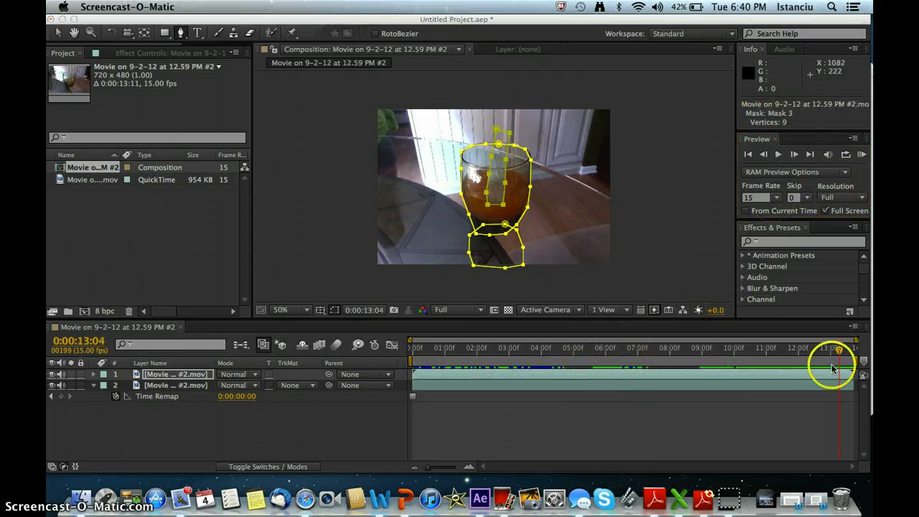
left_click(166, 385)
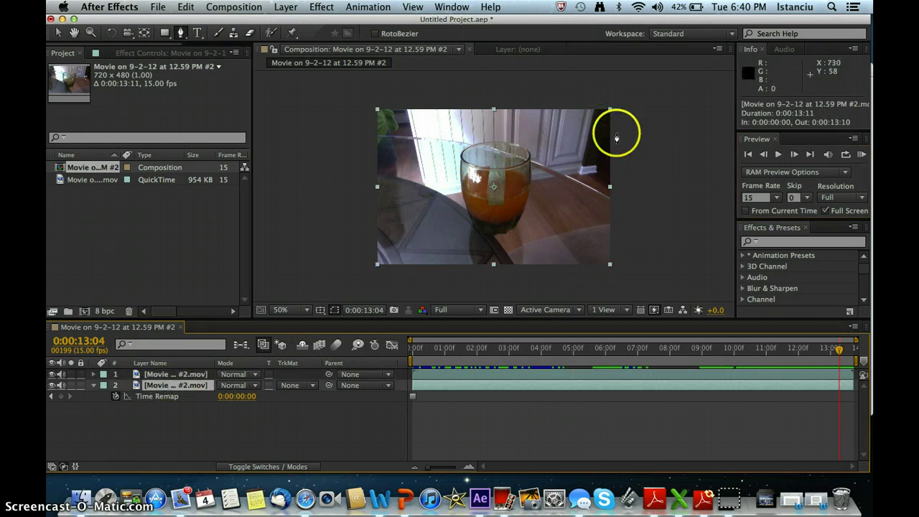
left_click(778, 155)
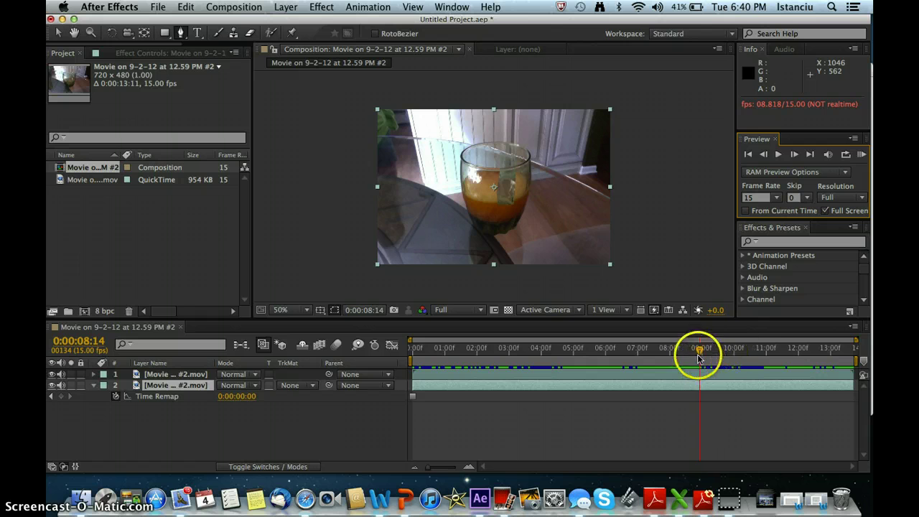
Step: Shift Mask 3's whole path slightly left at 0:00:08:02 to cover the pouring stream
left_click_drag(697, 352, 669, 362)
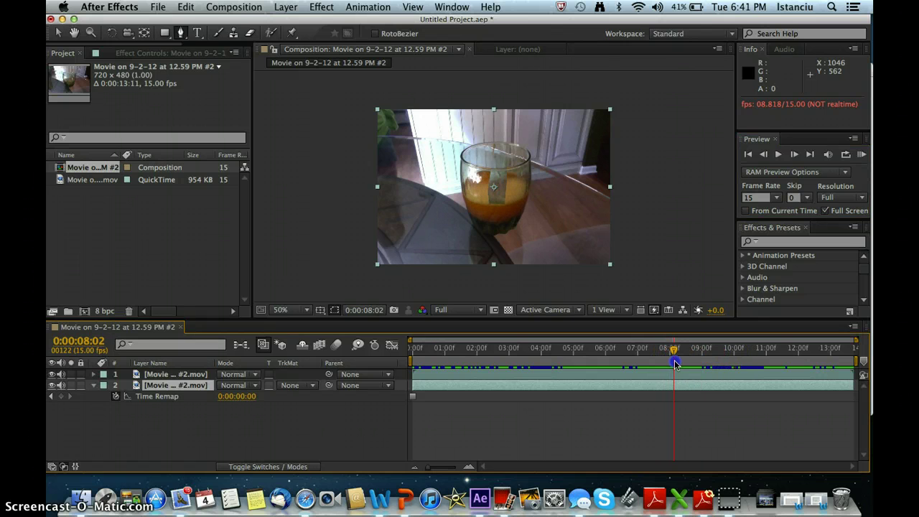
left_click(195, 373)
left_click(488, 204)
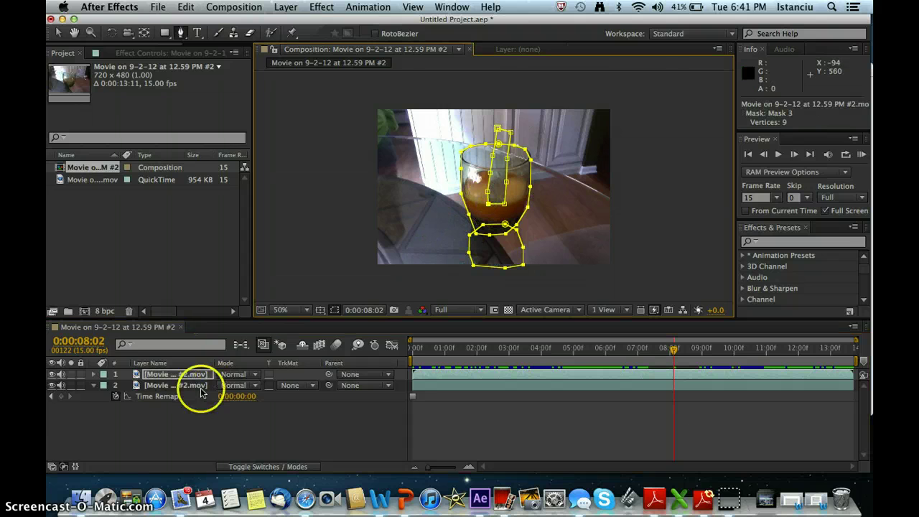
left_click(93, 374)
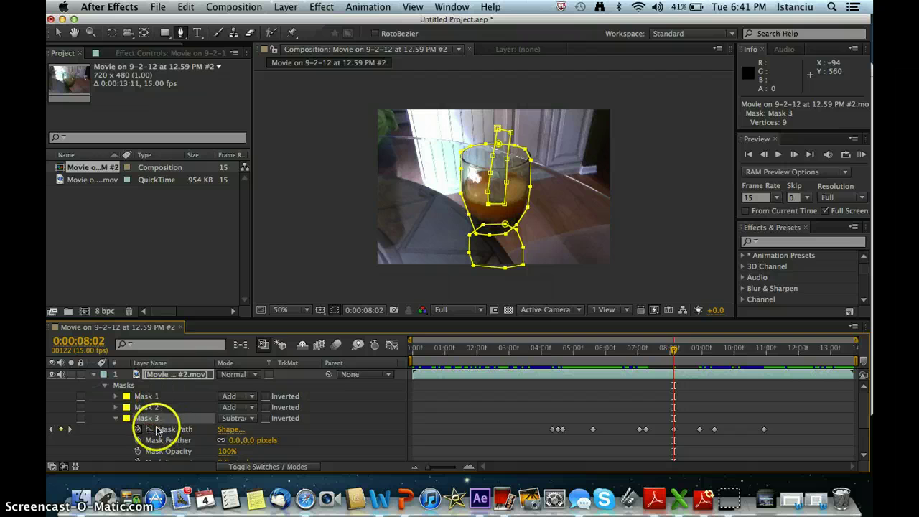
left_click(158, 429)
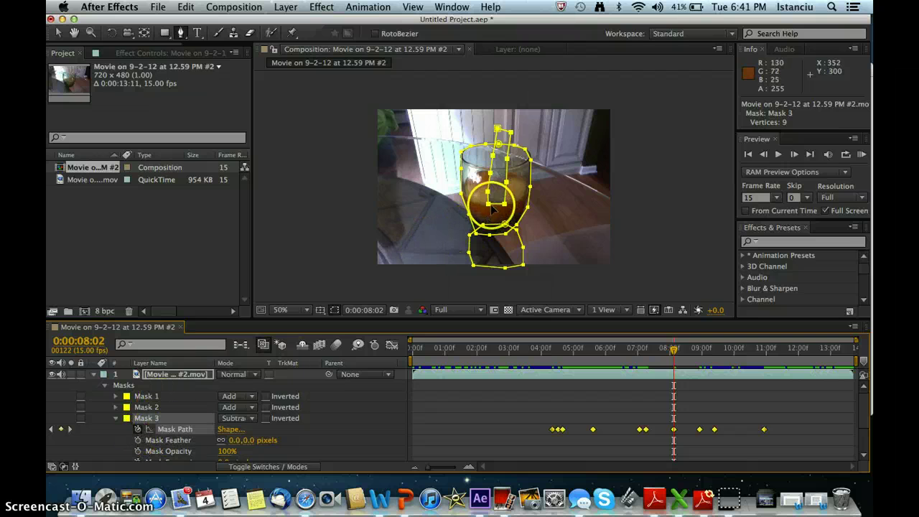
left_click_drag(492, 208, 489, 207)
left_click(678, 183)
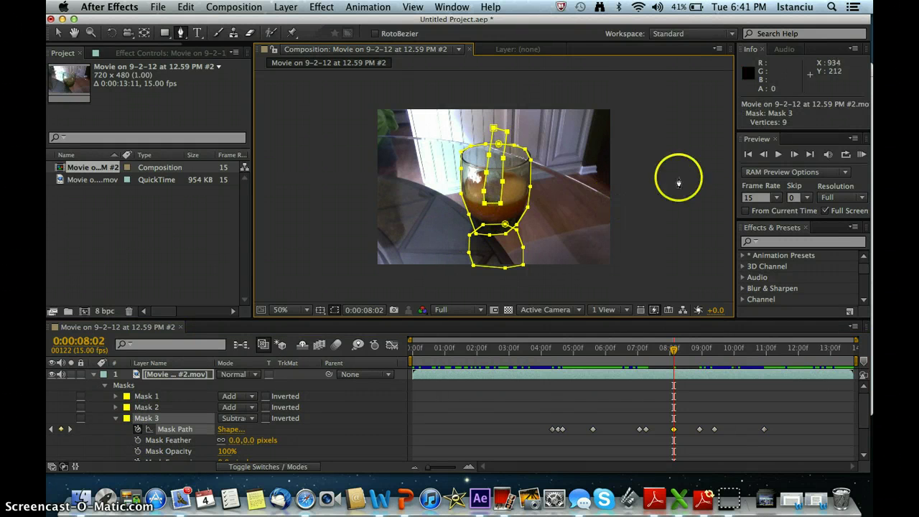
Step: Step frame by frame between 0:00:08:02 and 0:00:13:05 to check how Mask 3 follows the stream
left_click(793, 155)
left_click(793, 154)
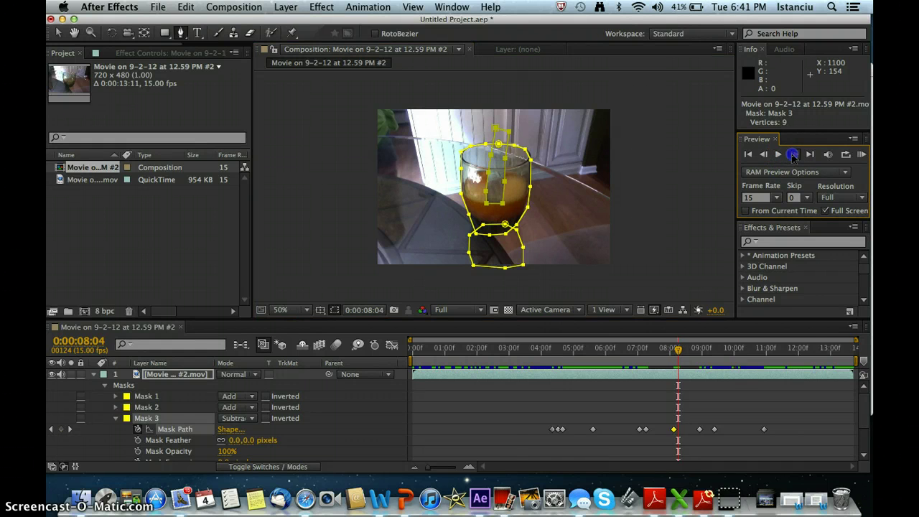
left_click(793, 154)
left_click(764, 156)
left_click(764, 155)
left_click(764, 156)
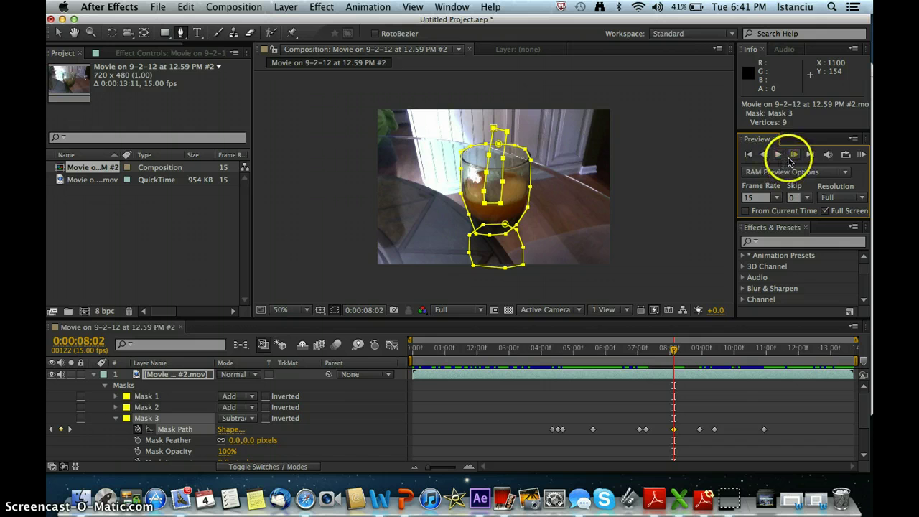
left_click(791, 156)
left_click(791, 156)
left_click(791, 156)
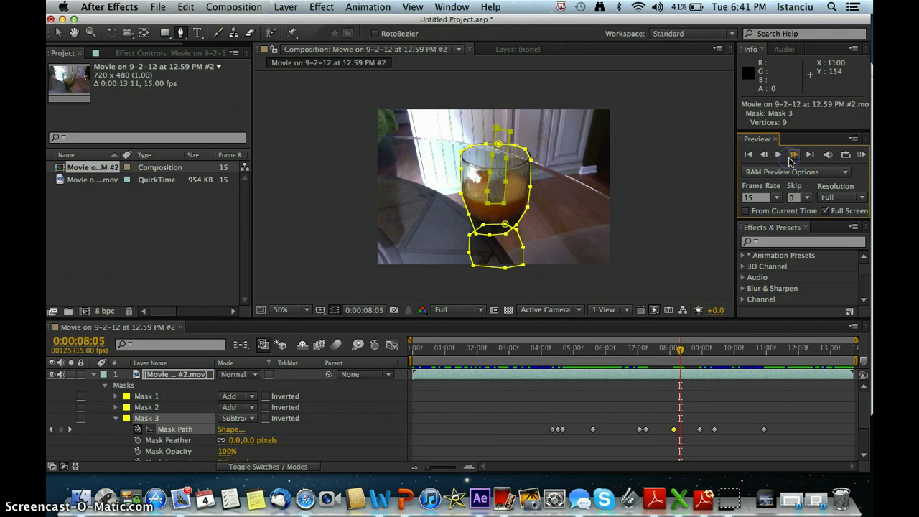
left_click(791, 156)
left_click(791, 155)
left_click(791, 156)
left_click(791, 155)
left_click(791, 156)
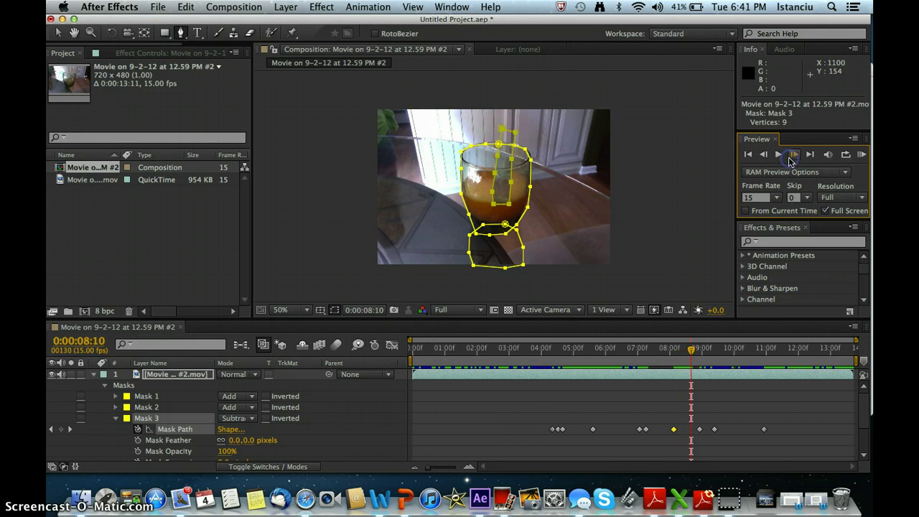
left_click(764, 155)
left_click(763, 155)
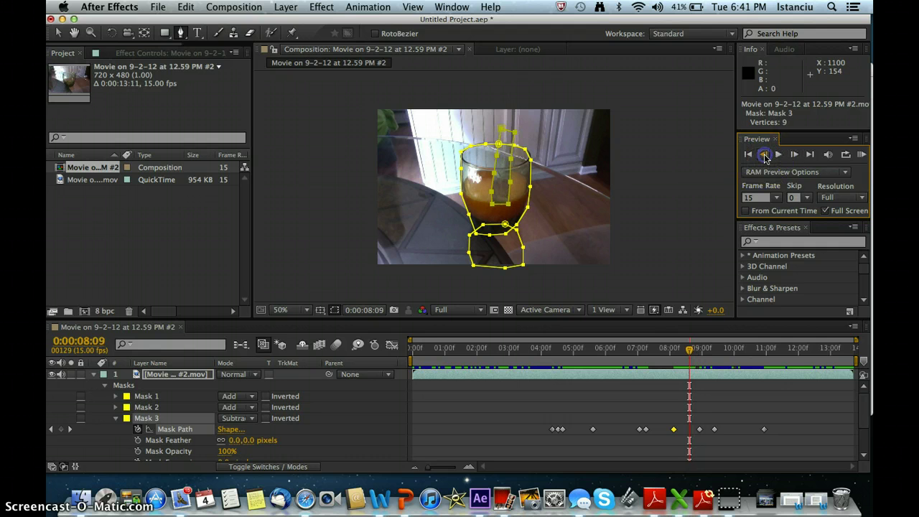
left_click(764, 155)
left_click(792, 156)
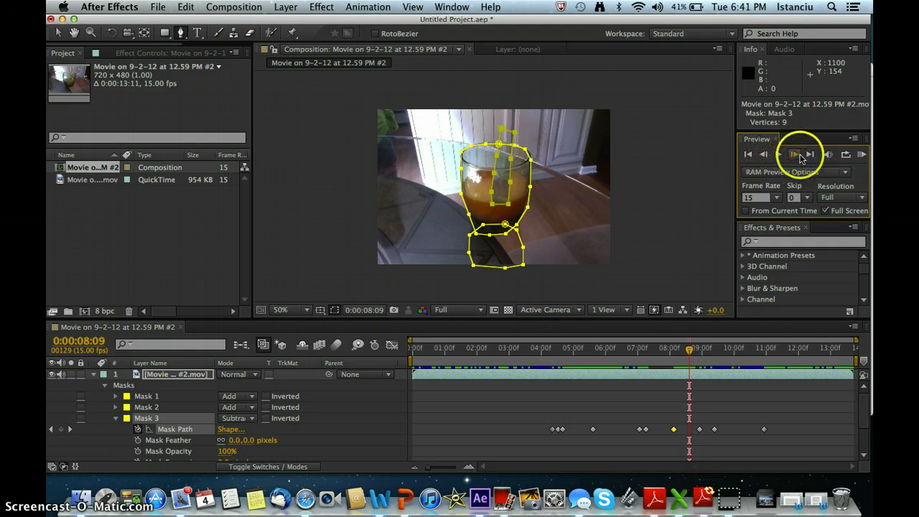
left_click(791, 155)
left_click(791, 156)
left_click(791, 156)
left_click(791, 156)
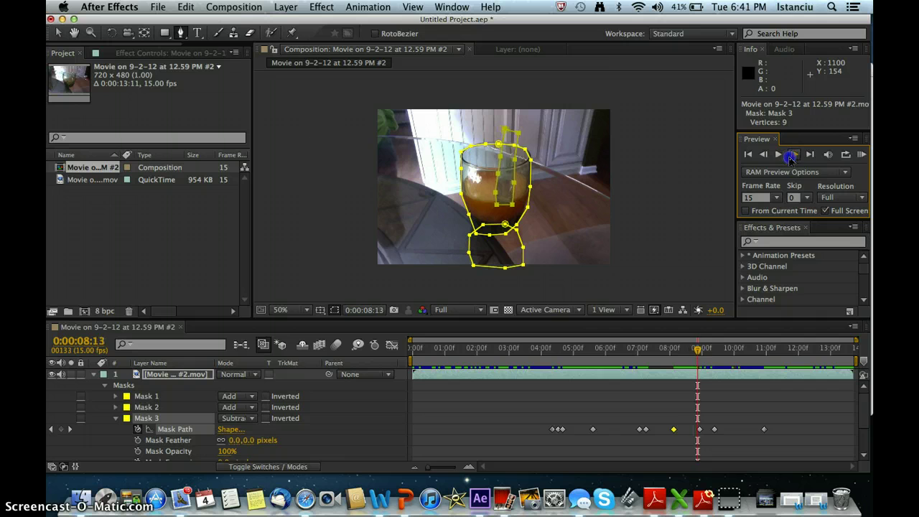
left_click(791, 155)
left_click(790, 156)
left_click(791, 156)
left_click(791, 156)
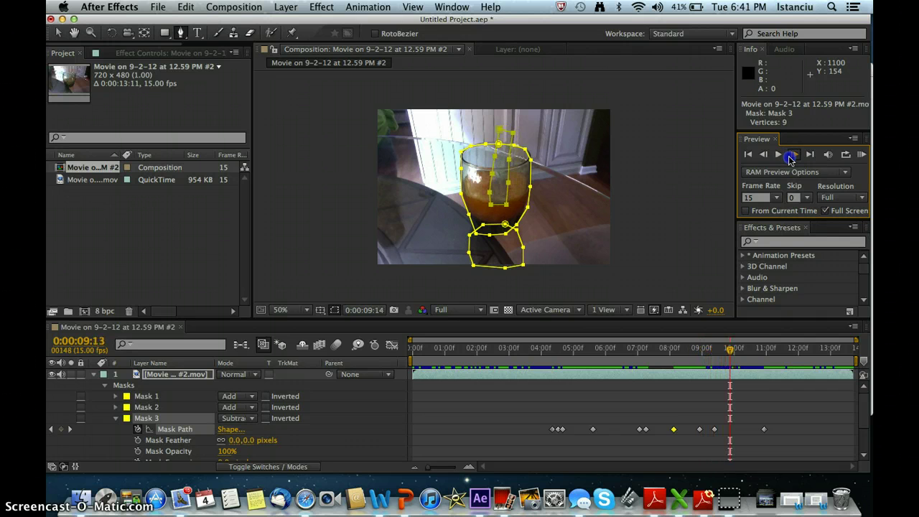
left_click(791, 156)
left_click(791, 156)
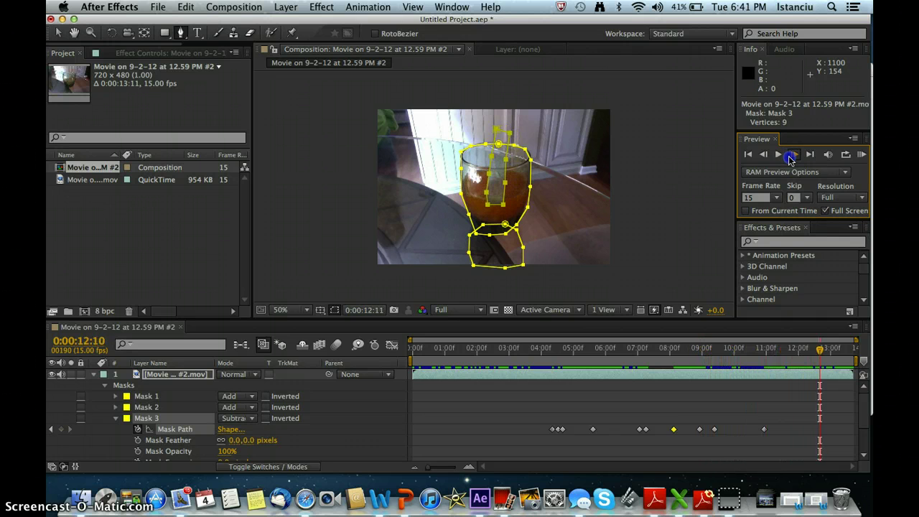
left_click(791, 155)
Step: Collapse the top layer, select the bottom layer to hide the outlines, and play the adjusted composition
left_click(94, 374)
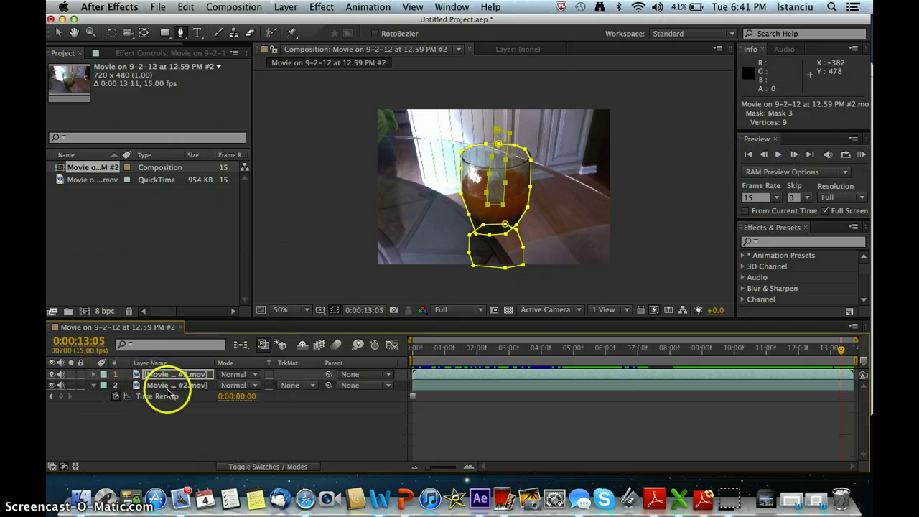
left_click(170, 386)
left_click(778, 155)
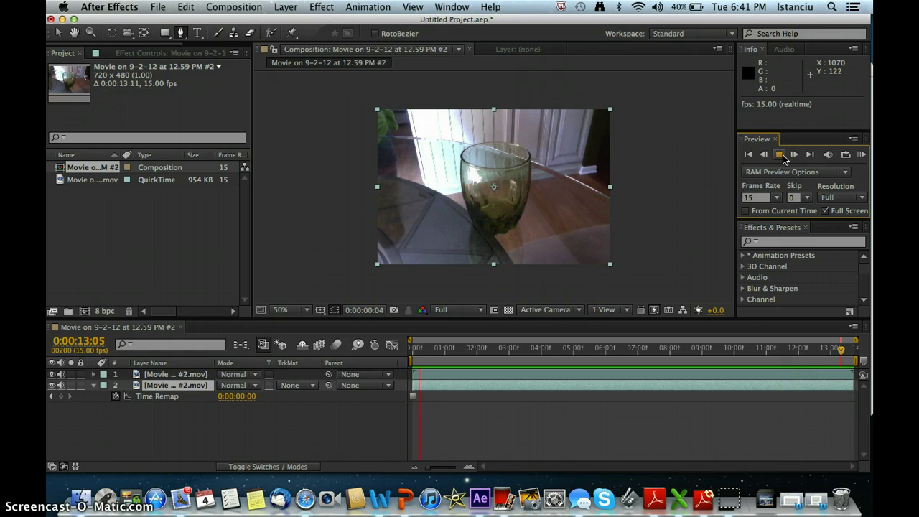
Step: Expand Mask 3 on the top layer and set its Mask Feather to 21.0, 21.0 pixels
left_click(92, 374)
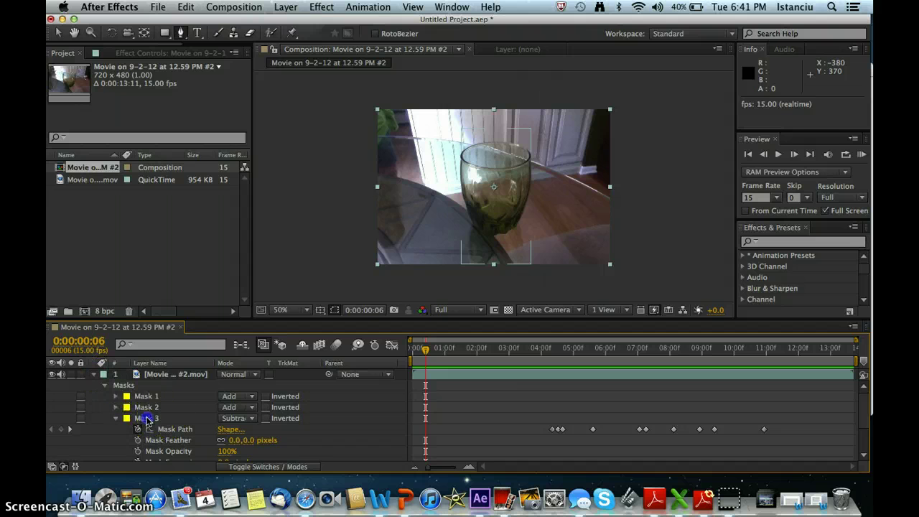
left_click(117, 421)
left_click(116, 421)
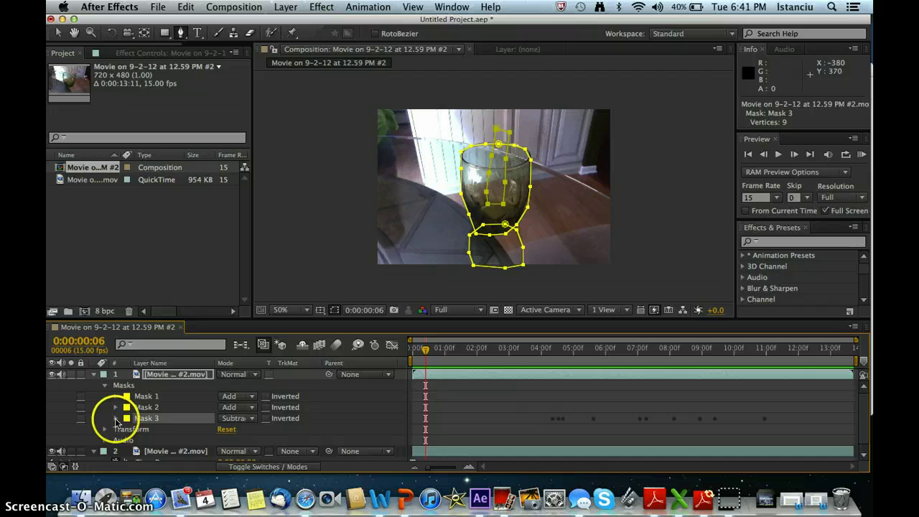
left_click(117, 421)
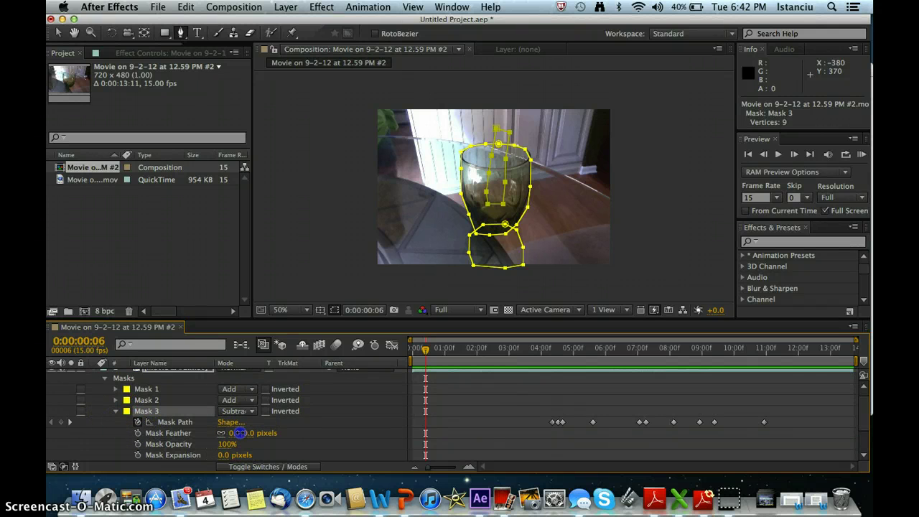
left_click_drag(235, 433, 244, 433)
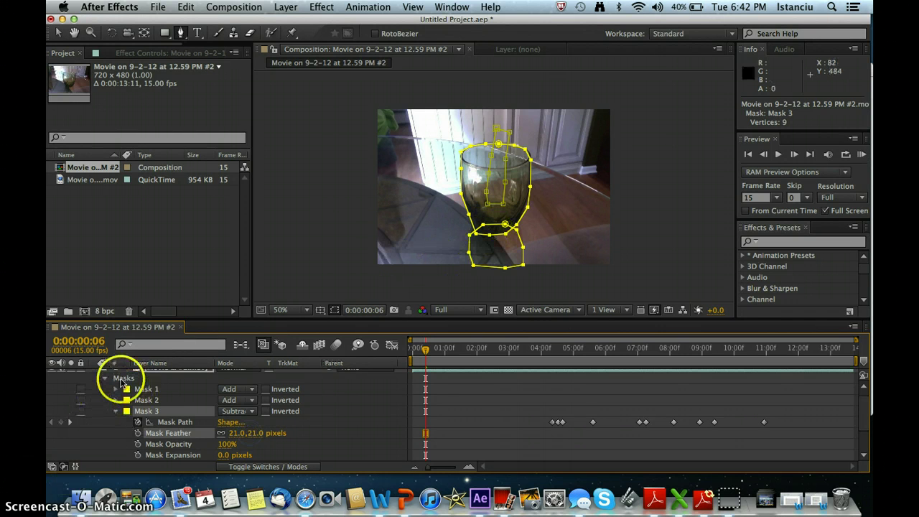
Step: Collapse the top layer and select the bottom layer to inspect the feathered mask without outlines
scroll(122, 383, "up", 1)
left_click(94, 374)
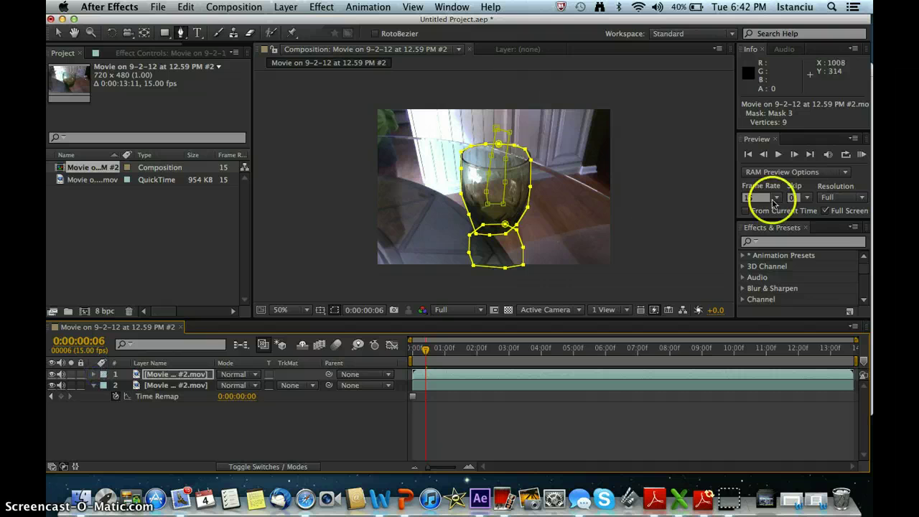
left_click(173, 385)
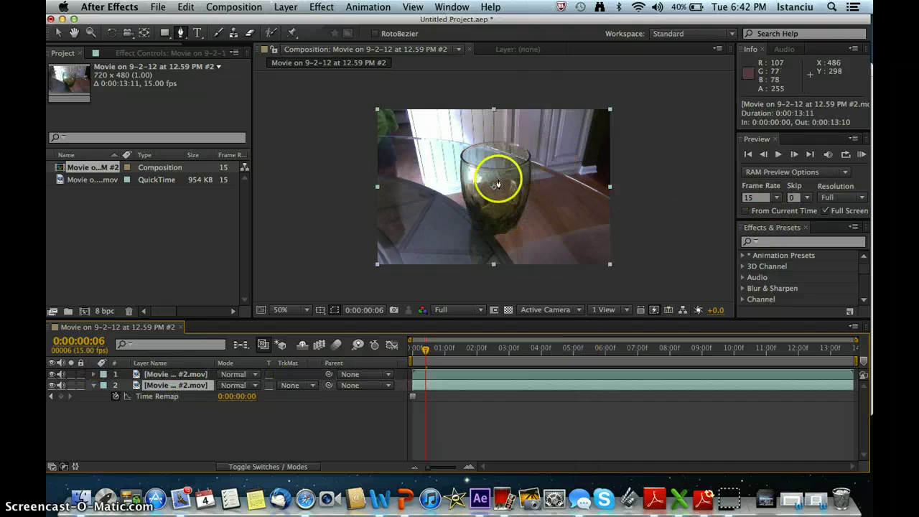
Step: Try a keyframed Mask Feather of 76.0, 76.0 pixels on Mask 3 at 0:00:05:07 and view it without outlines
left_click(178, 374)
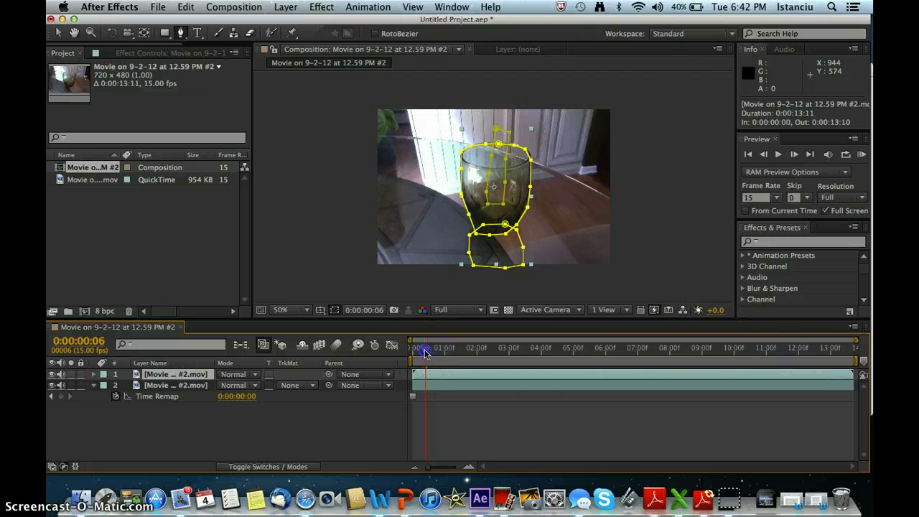
left_click_drag(558, 351, 586, 357)
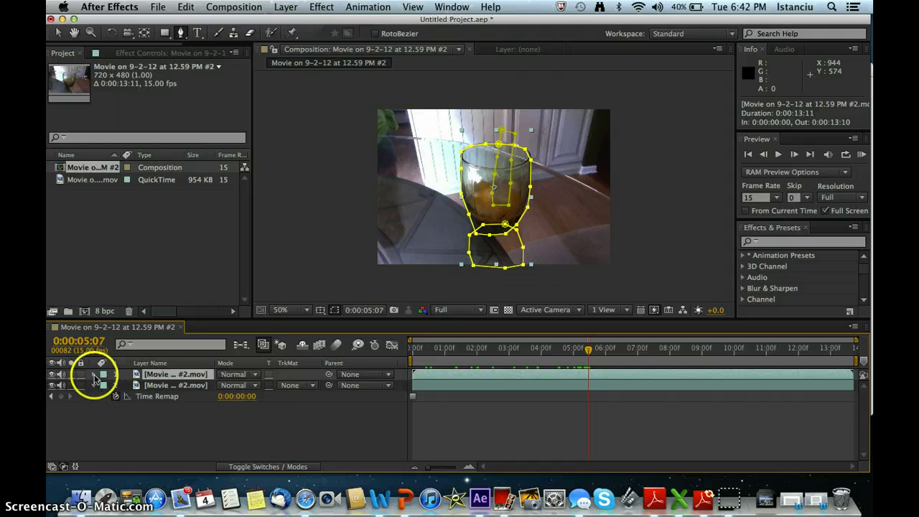
left_click(94, 379)
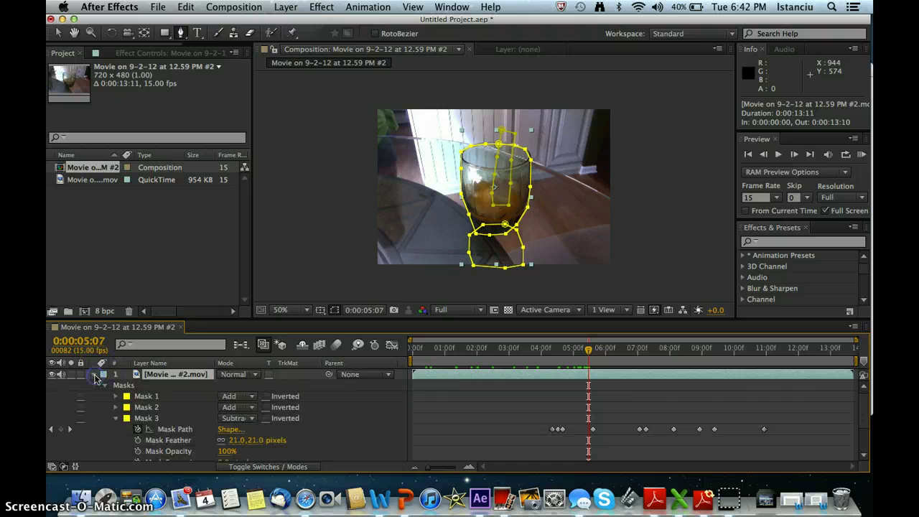
left_click(138, 441)
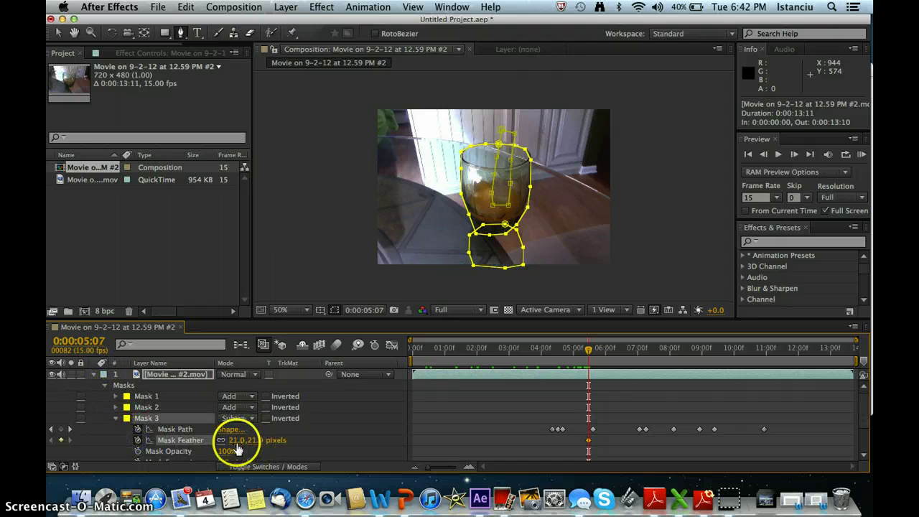
left_click_drag(237, 440, 244, 439)
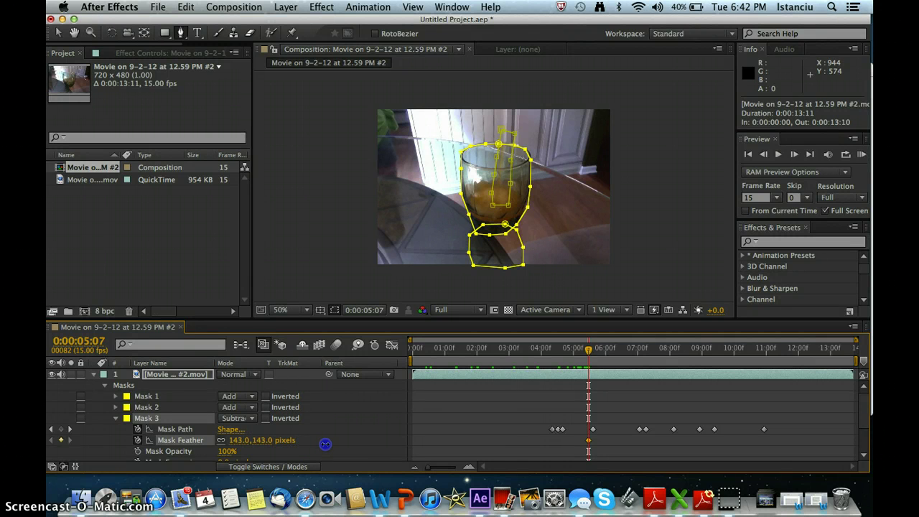
left_click_drag(343, 446, 326, 450)
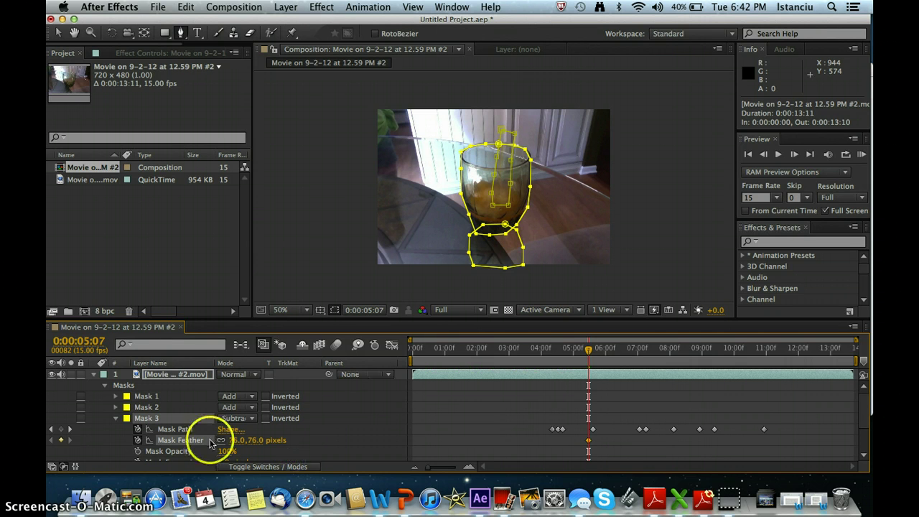
left_click(94, 374)
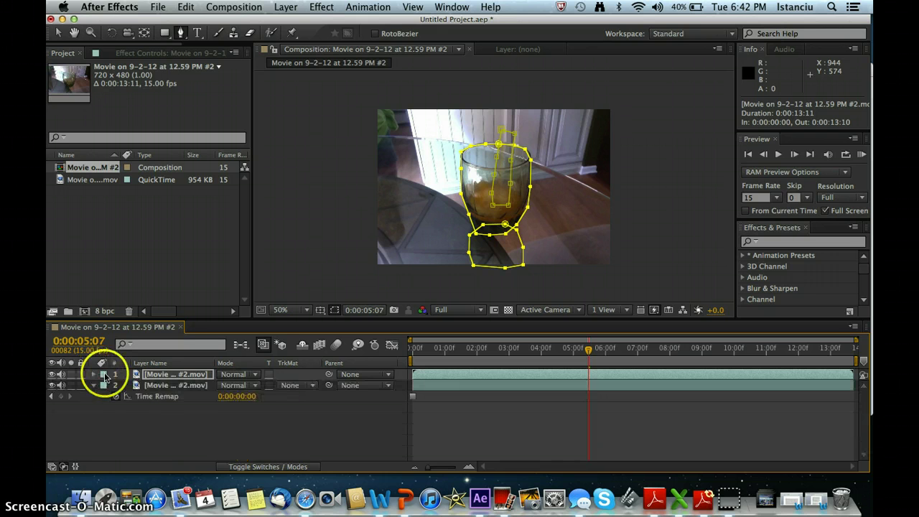
left_click(182, 388)
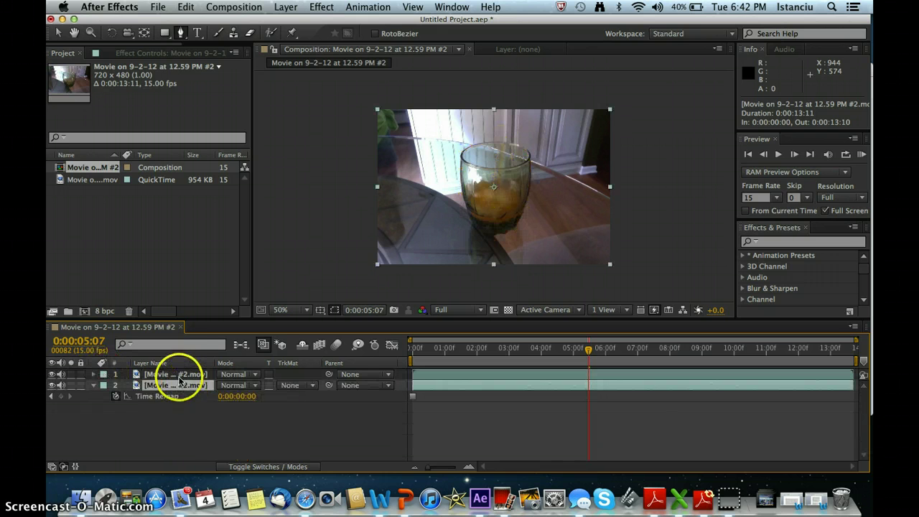
Step: Remove the Mask Feather keyframing from Mask 3, set the feather to 18.0, 18.0 pixels, and view the glass without outlines
left_click(177, 373)
left_click(94, 374)
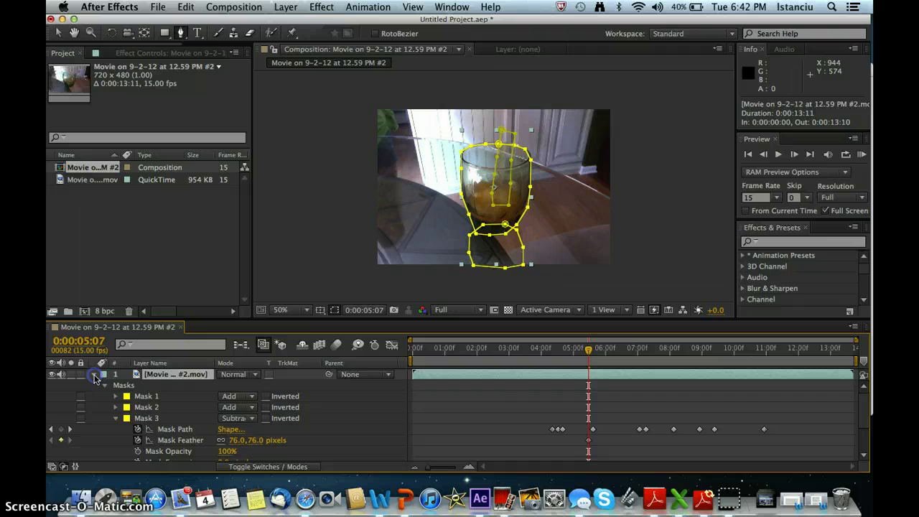
left_click(139, 440)
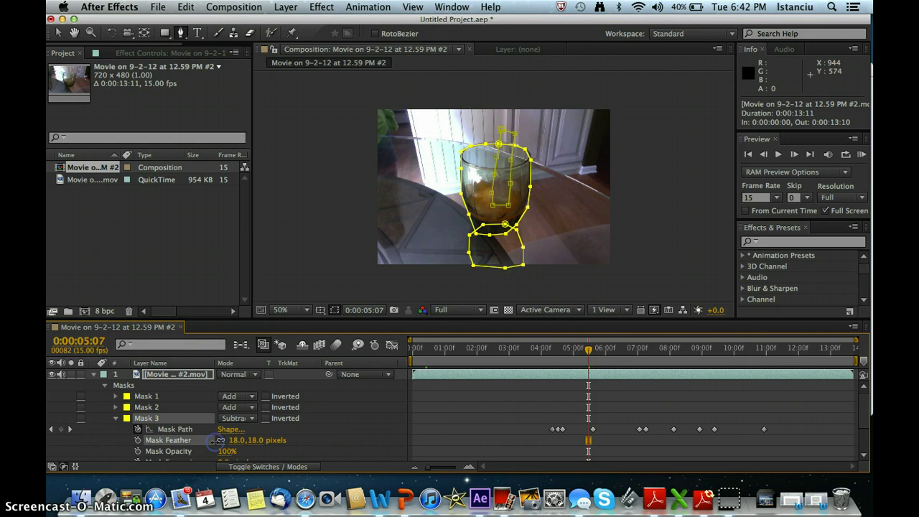
left_click(94, 374)
left_click(184, 385)
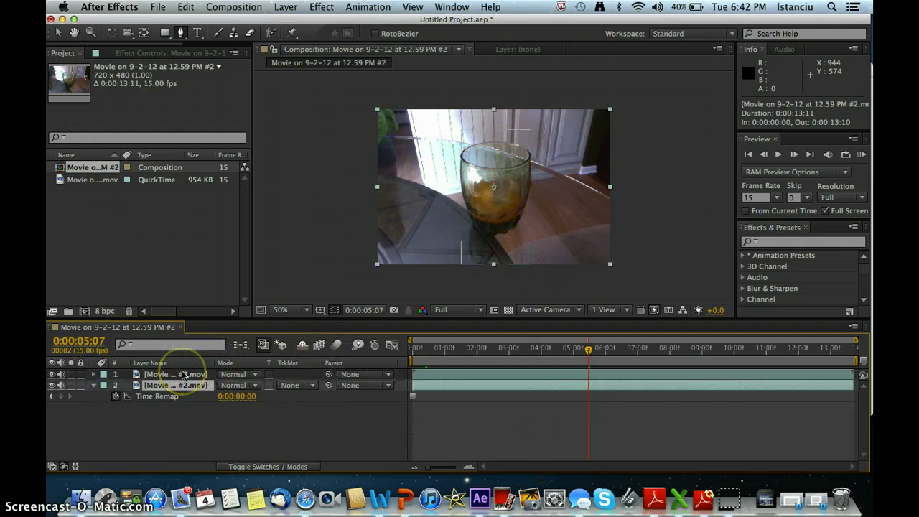
Step: Hide the mask outlines in the composition view and duplicate the masked top layer twice
left_click(184, 374)
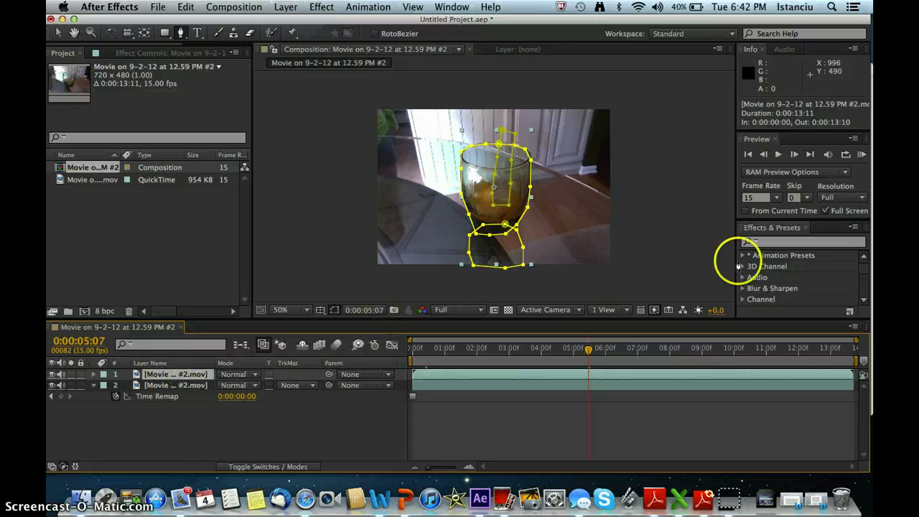
left_click(333, 311)
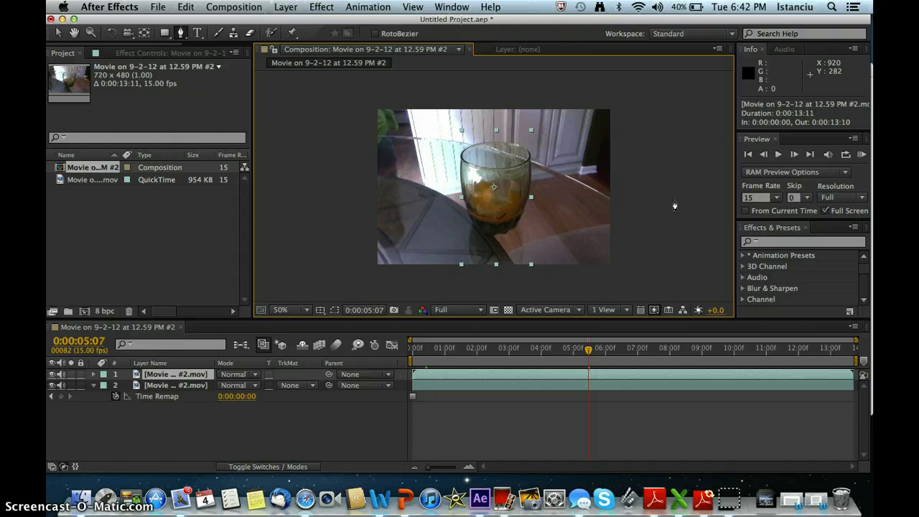
key("super+d")
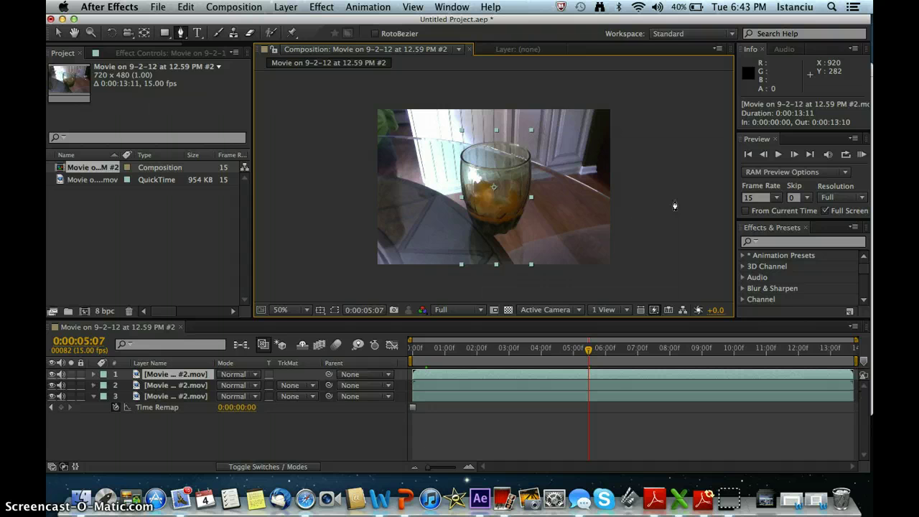
key("super+d")
Step: Apply the Fill effect to the topmost duplicate of the glass layer
left_click(375, 182)
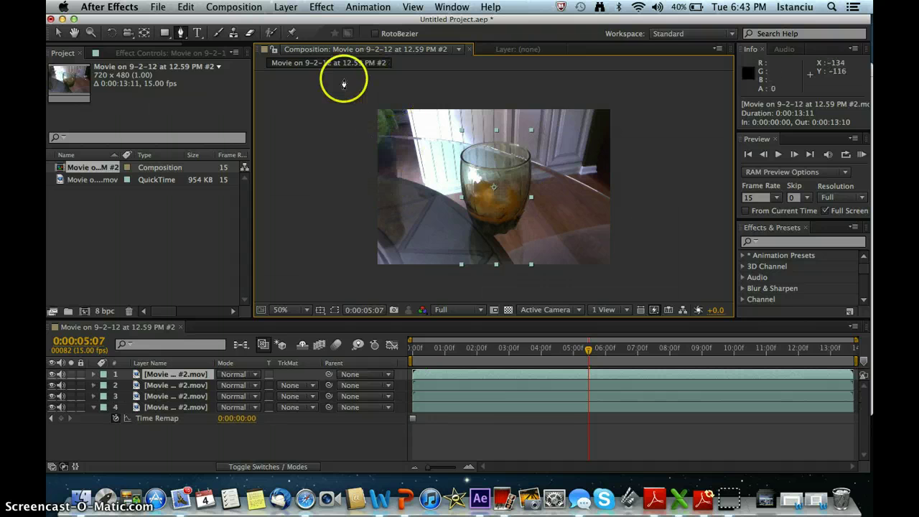
left_click(317, 9)
mouse_move(359, 153)
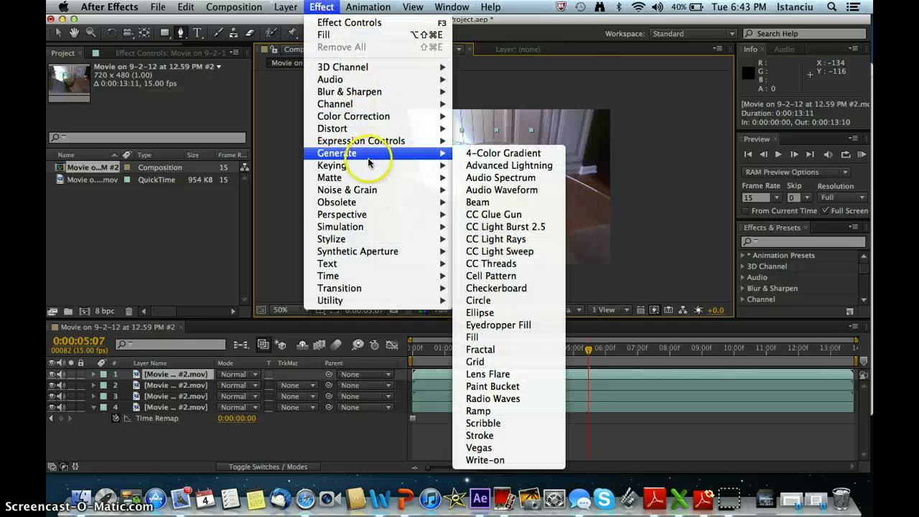
left_click(473, 337)
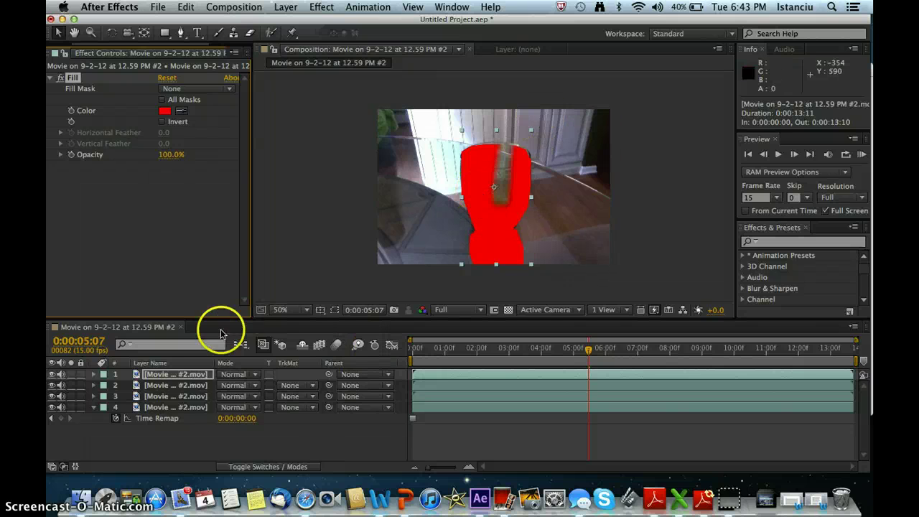
Step: With mask outlines shown, delete Mask 3 from the red-filled layer and move that layer to the bottom of the stack
left_click(335, 309)
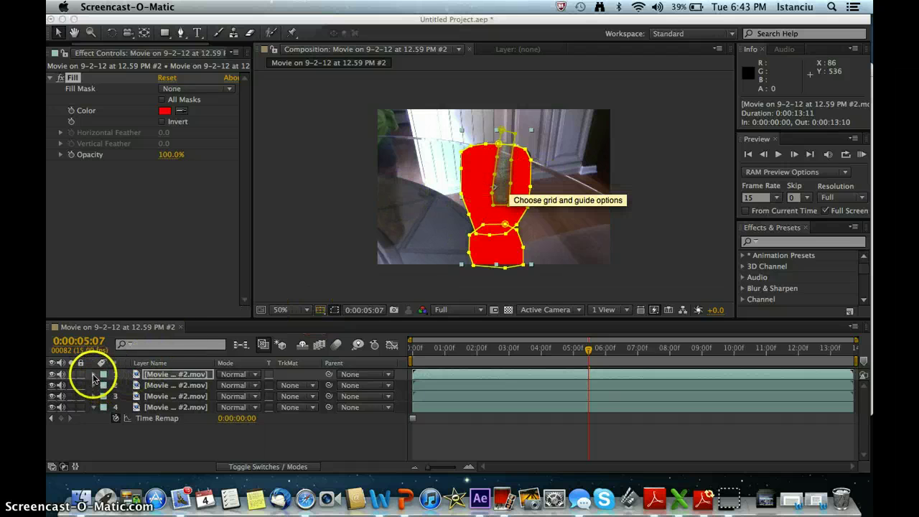
left_click(164, 375)
left_click(107, 379)
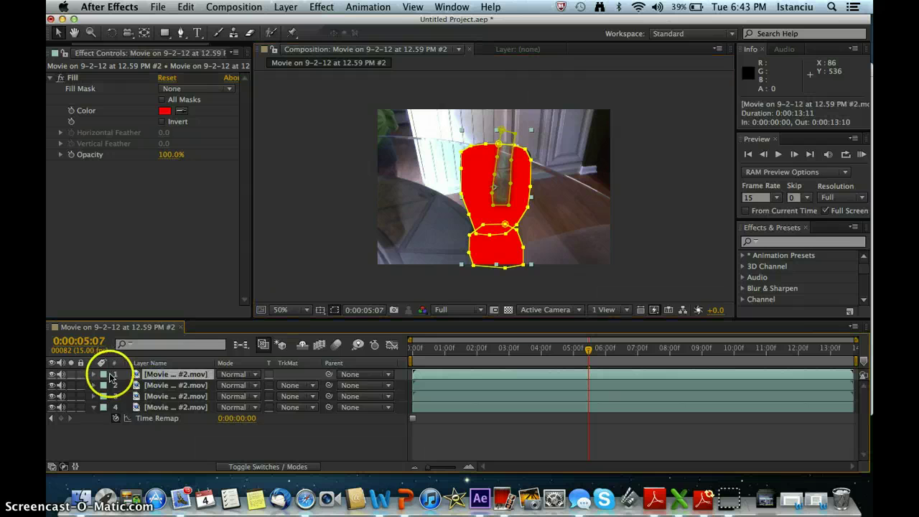
left_click(94, 375)
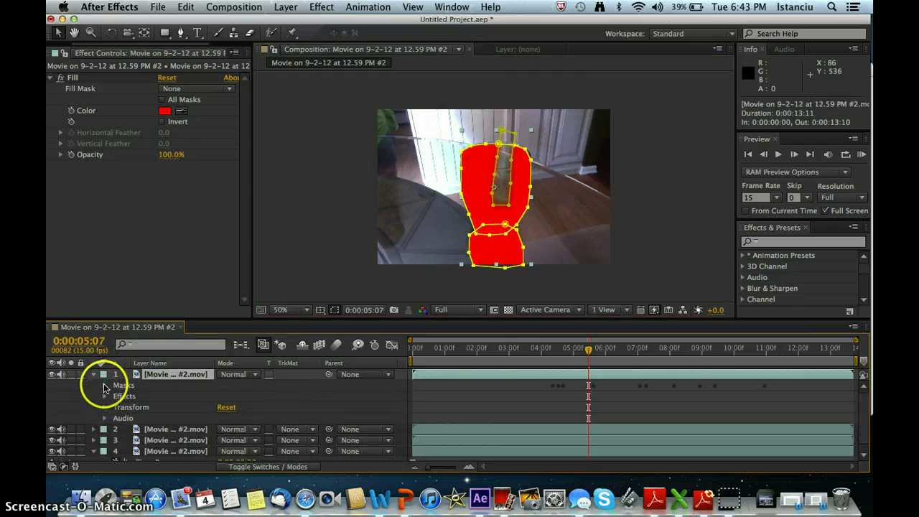
left_click(104, 385)
left_click(147, 417)
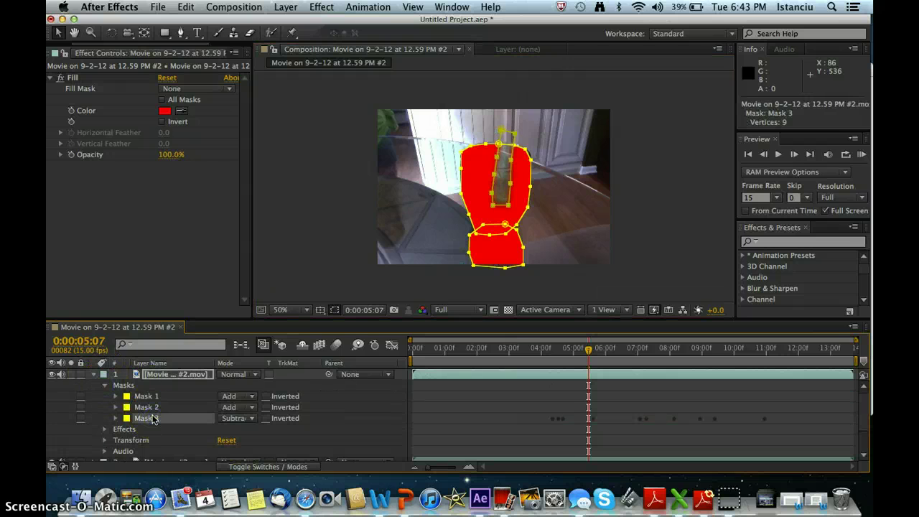
key("Delete")
left_click(93, 375)
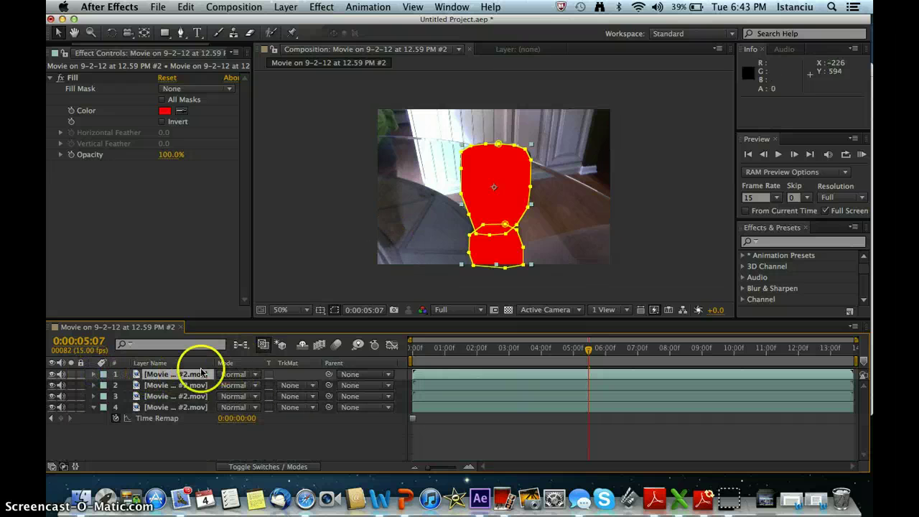
left_click_drag(201, 373, 183, 437)
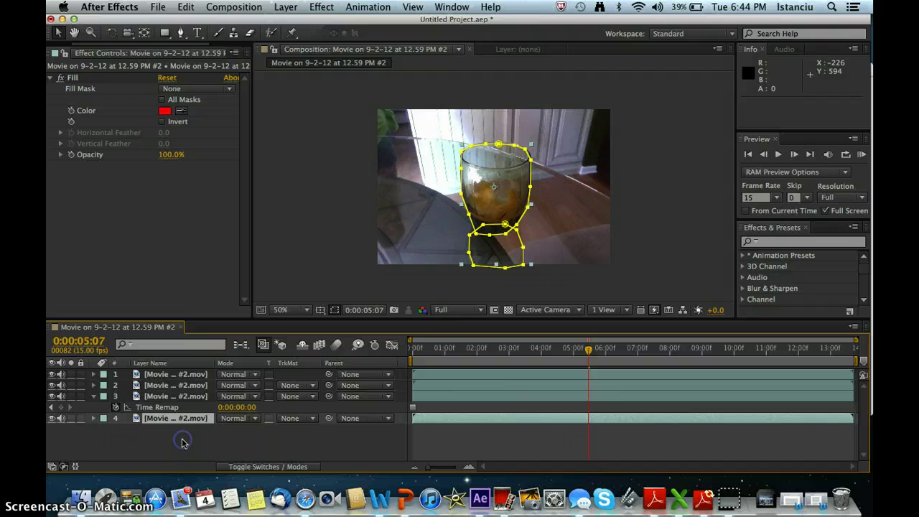
Step: Enable keyframing for Position, Scale and Rotation on layer 2 at 0:00:05:07
left_click(186, 387)
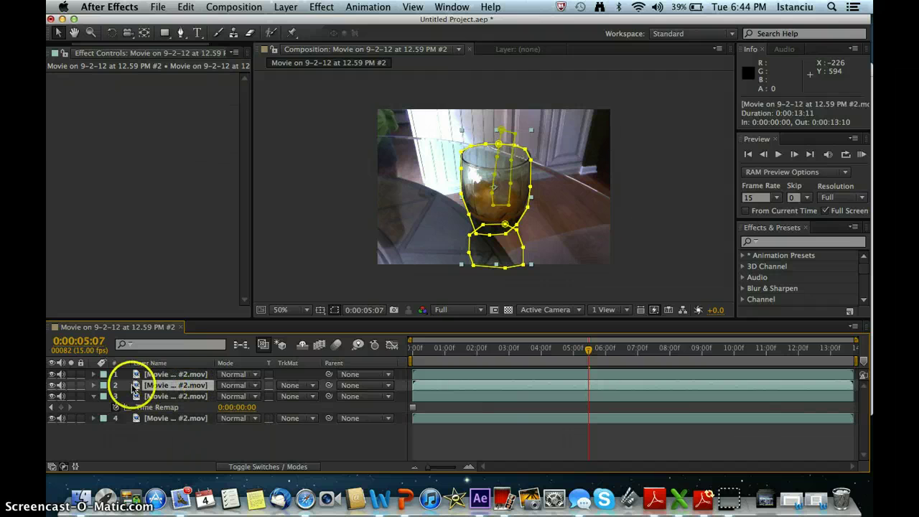
left_click(93, 386)
left_click(105, 388)
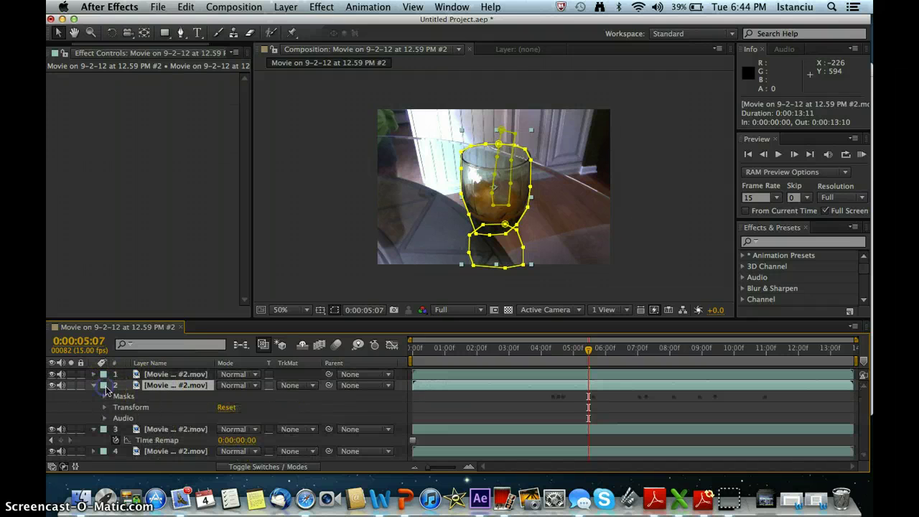
left_click(104, 406)
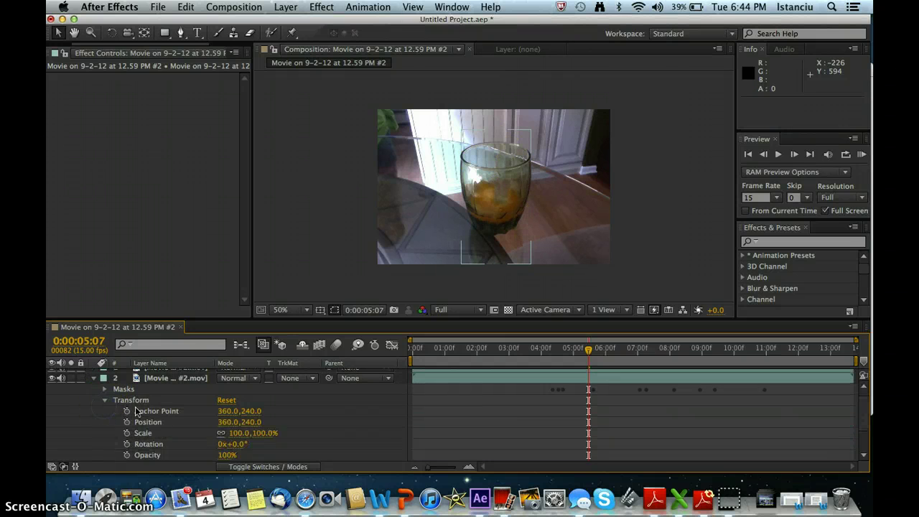
left_click(127, 422)
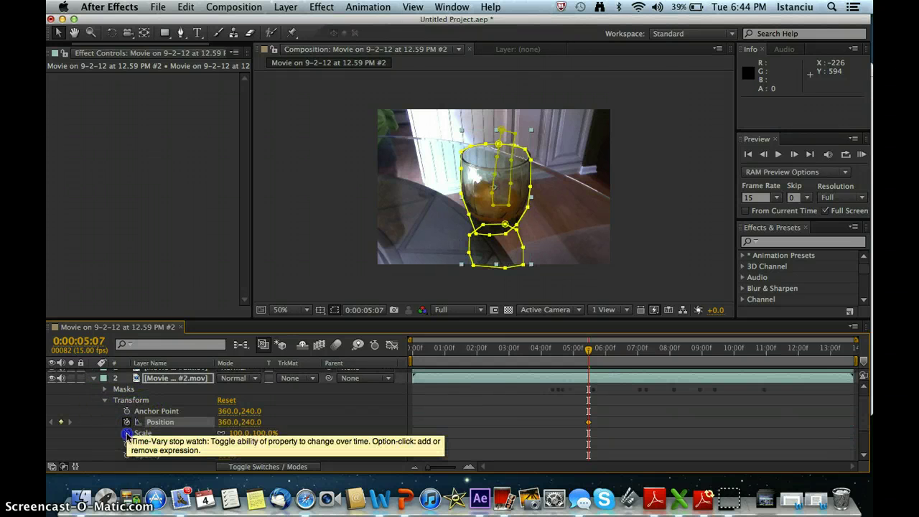
left_click(126, 433)
left_click(127, 444)
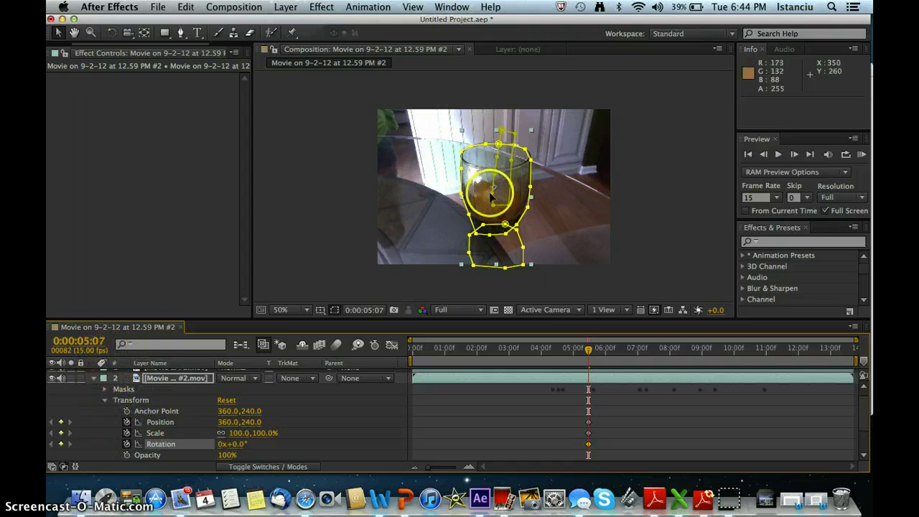
Step: Hide the mask outlines and shift layer 2's glass sideways at 0:00:05:03 to a Position of about 416, 238
left_click_drag(588, 349, 471, 342)
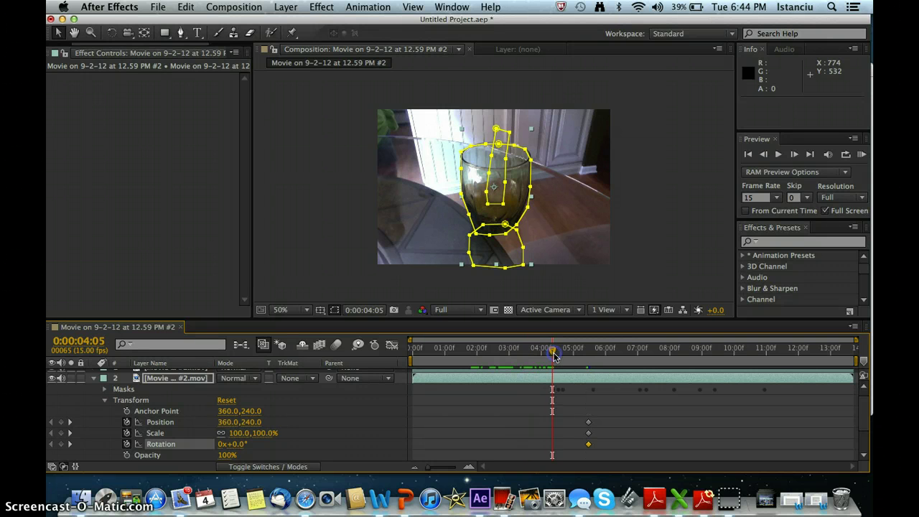
left_click(348, 297)
left_click(334, 309)
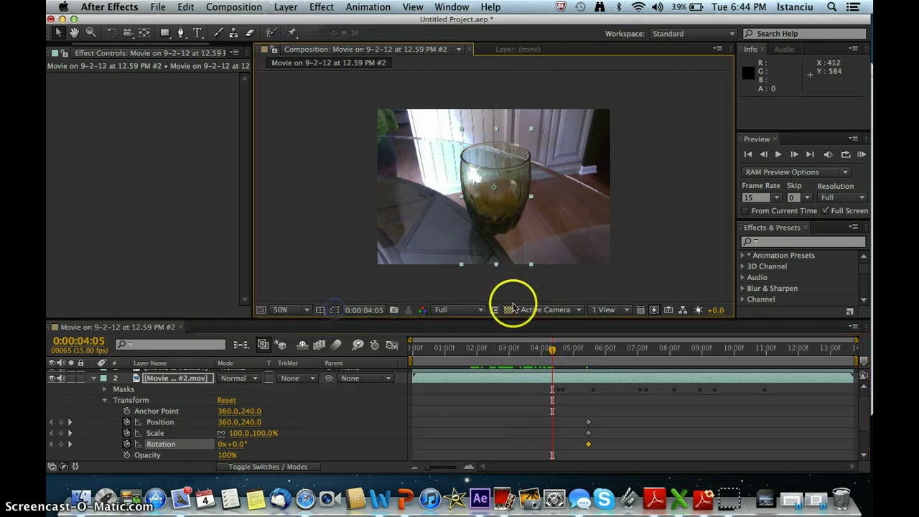
left_click(554, 353)
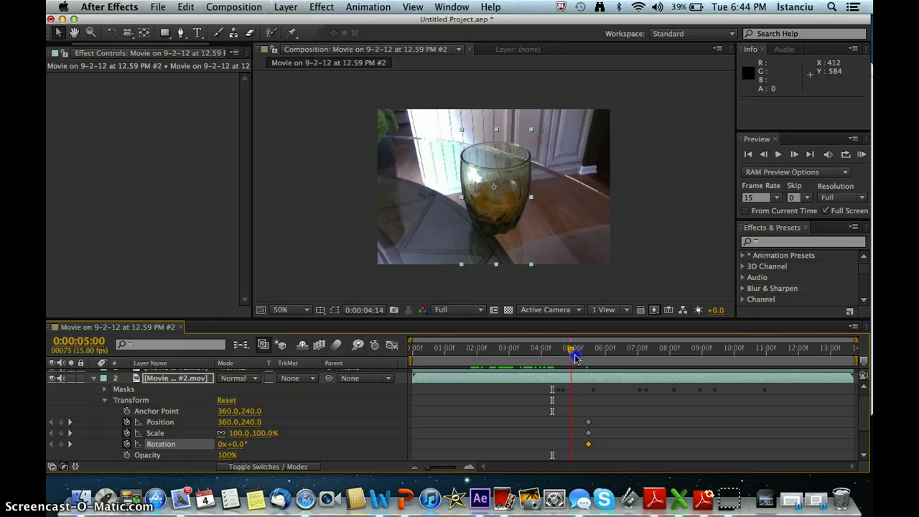
left_click_drag(575, 357, 581, 359)
mouse_move(508, 221)
left_mouse_down()
mouse_move(488, 215)
mouse_move(522, 215)
left_mouse_up()
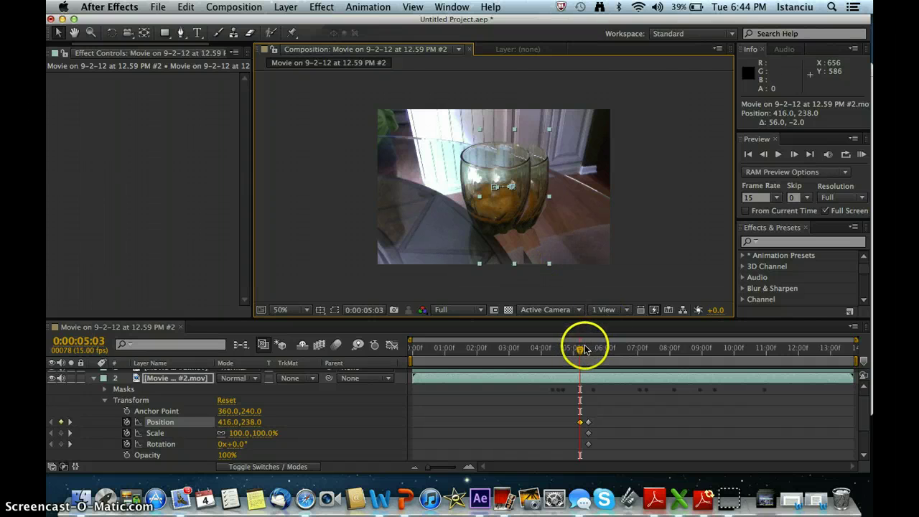
Step: Advance to 0:00:05:07 while repositioning layer 2's glass, ending at Position 410.0, 240.0, and preview the motion
left_click_drag(585, 350, 582, 351)
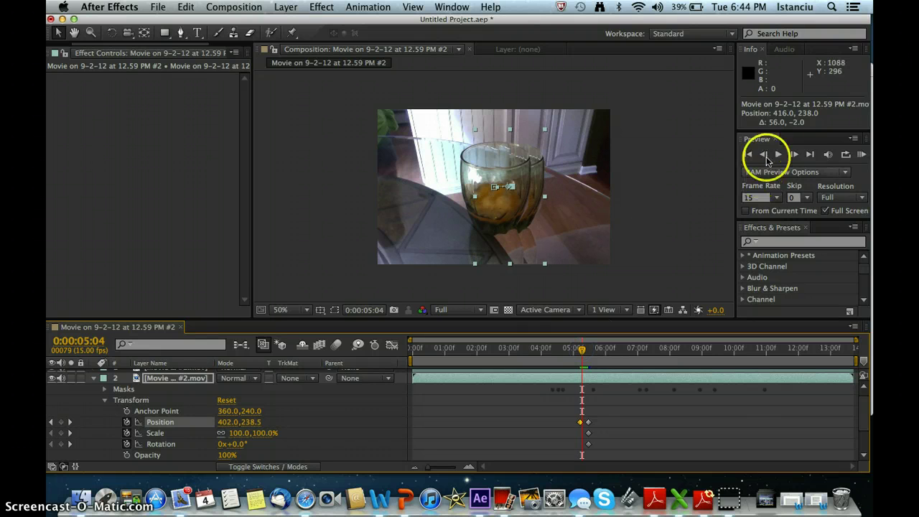
left_click(794, 155)
left_click_drag(498, 209, 522, 214)
left_click(793, 155)
left_click(794, 154)
left_click(559, 300)
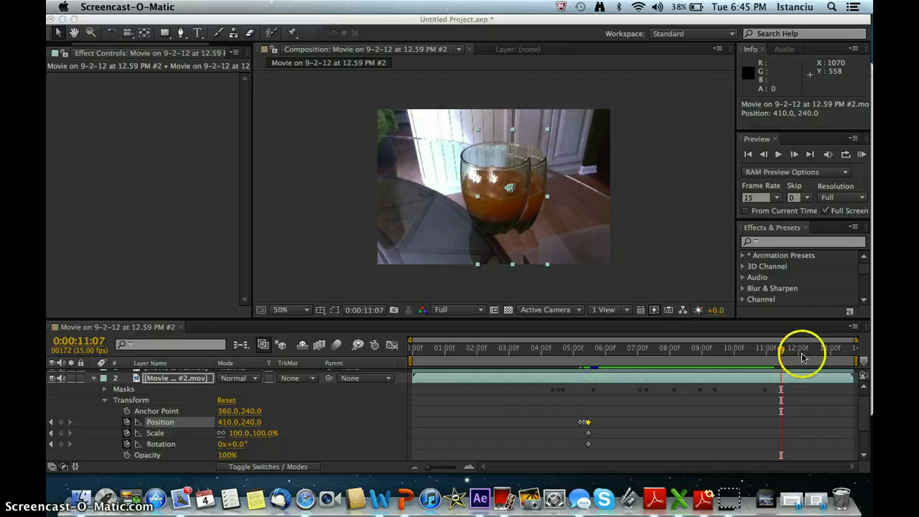
left_click(590, 357)
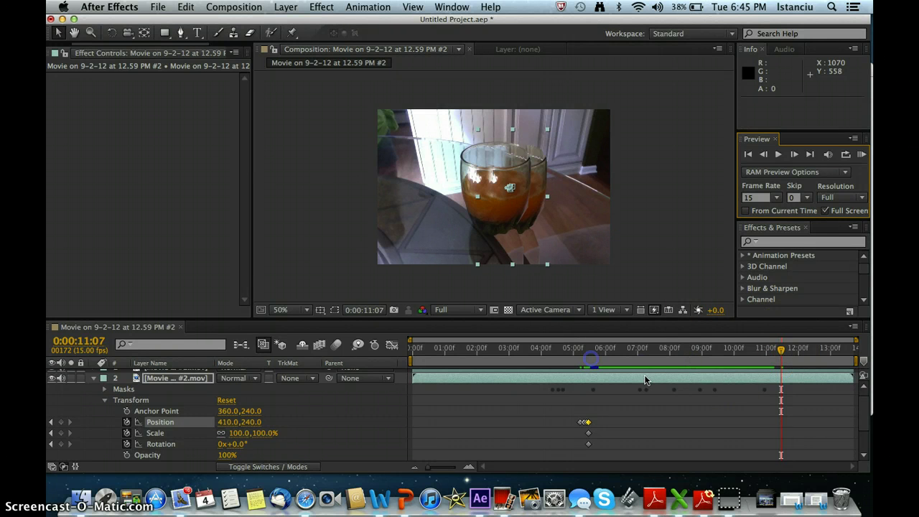
Step: Pre-compose layer 2 into a new composition named Cup, moving all attributes into it
left_click_drag(774, 353, 520, 361)
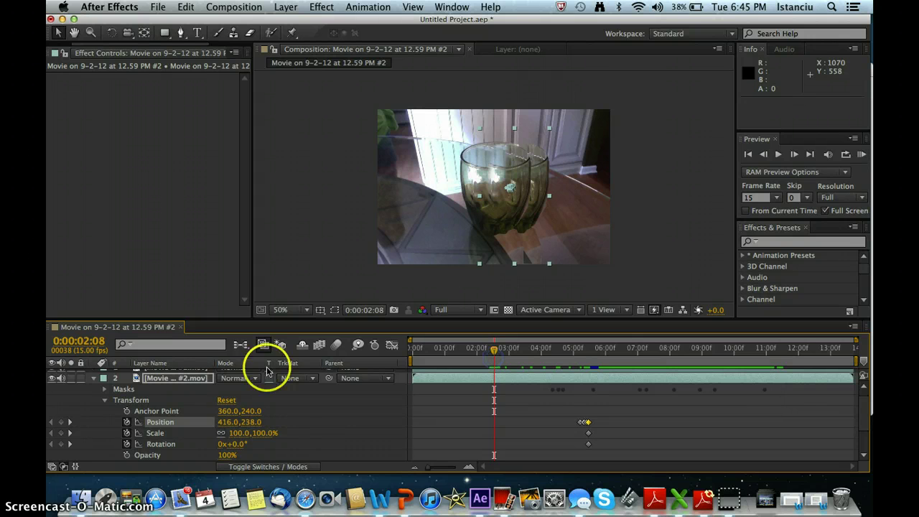
left_click(94, 385)
left_click(176, 384)
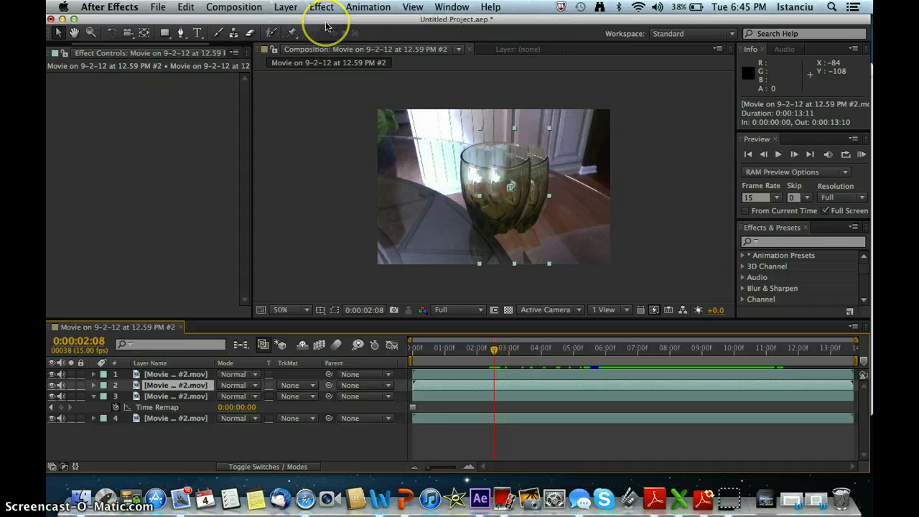
left_click(285, 7)
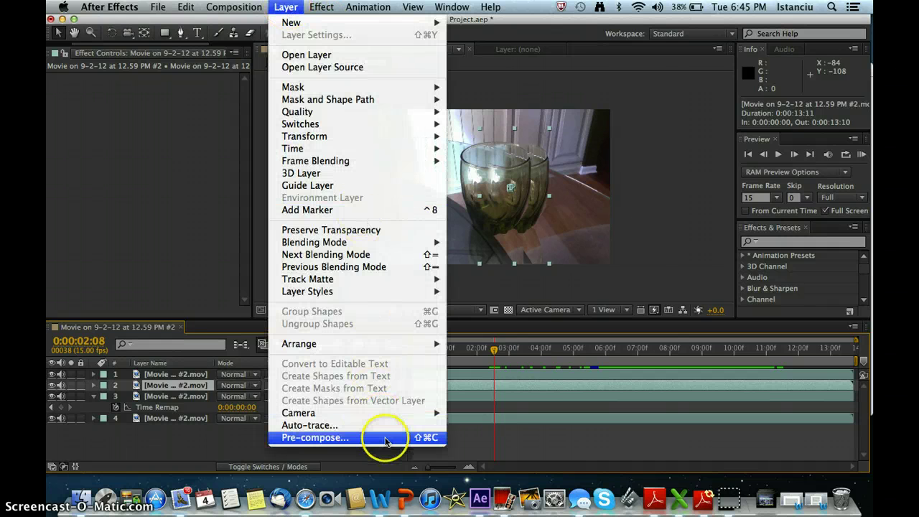
left_click(316, 437)
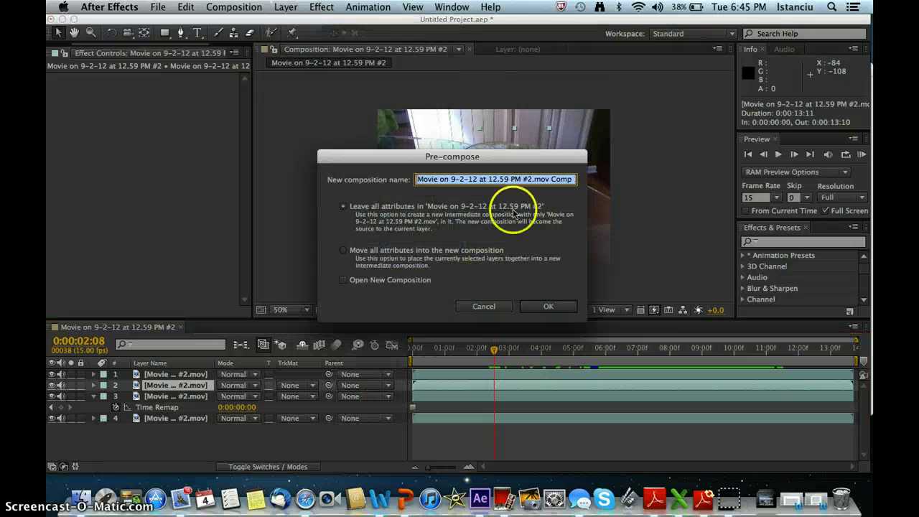
type("CUp")
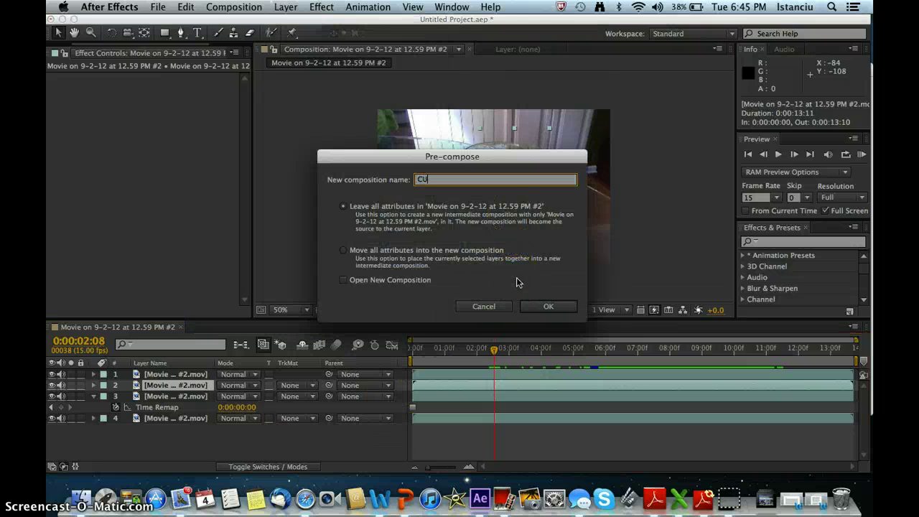
left_click(344, 251)
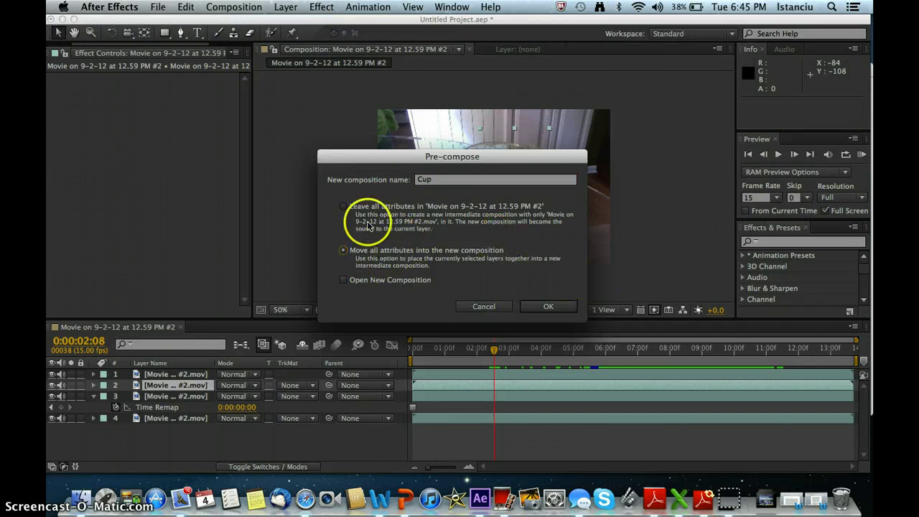
left_click(549, 305)
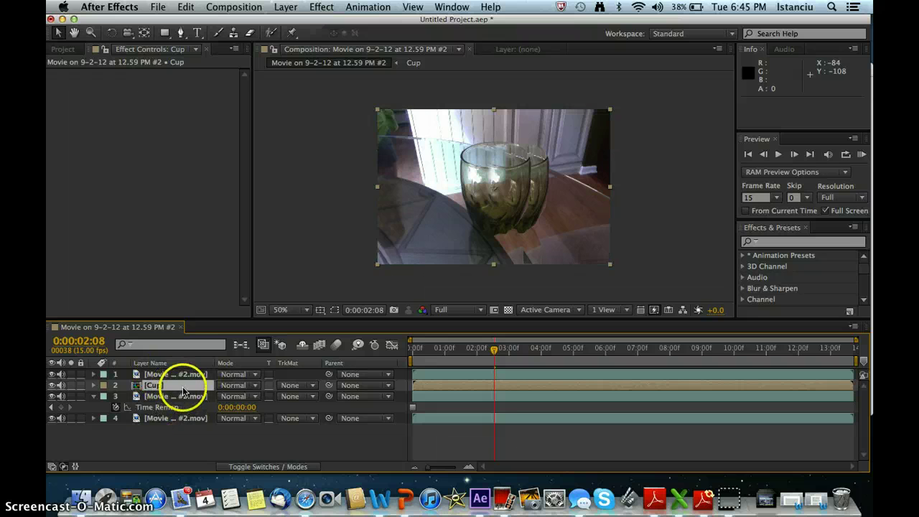
Step: Move the red-filled layer directly above Cup and set Cup's track matte to Alpha Matte
left_click_drag(184, 419, 187, 387)
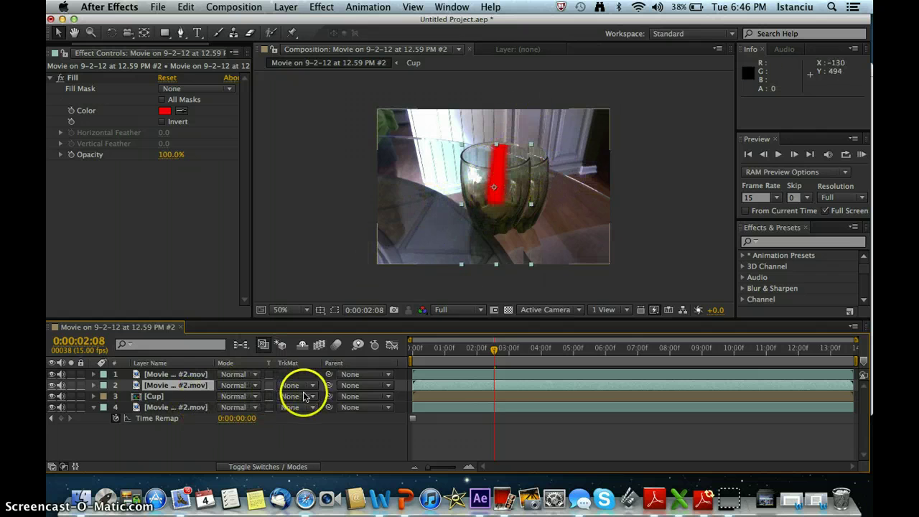
left_click(280, 468)
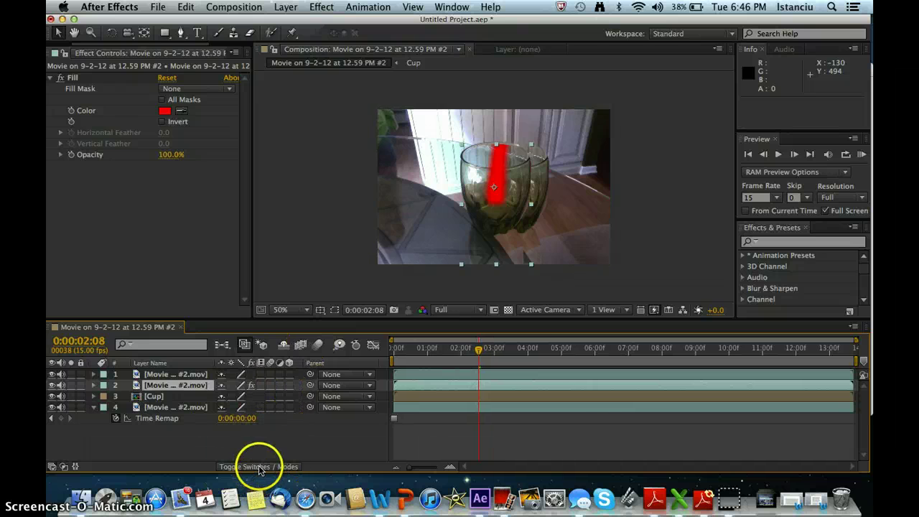
left_click(260, 468)
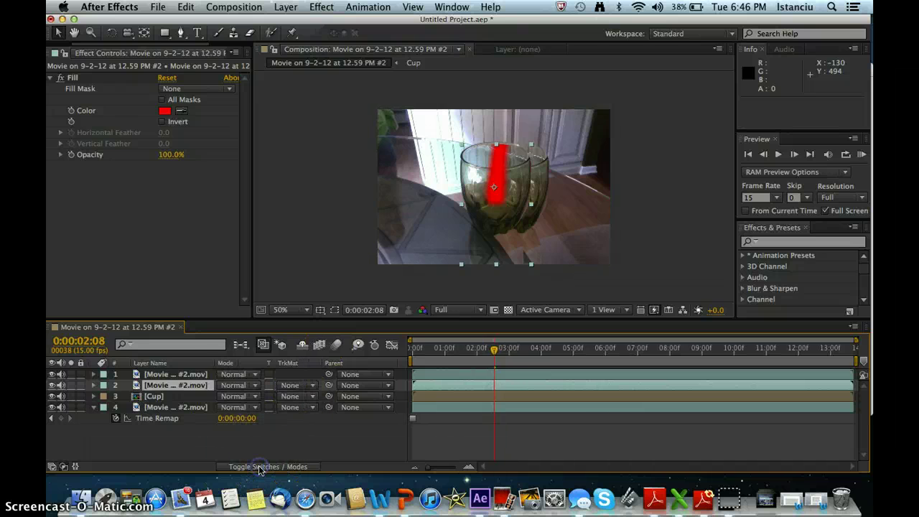
left_click(311, 399)
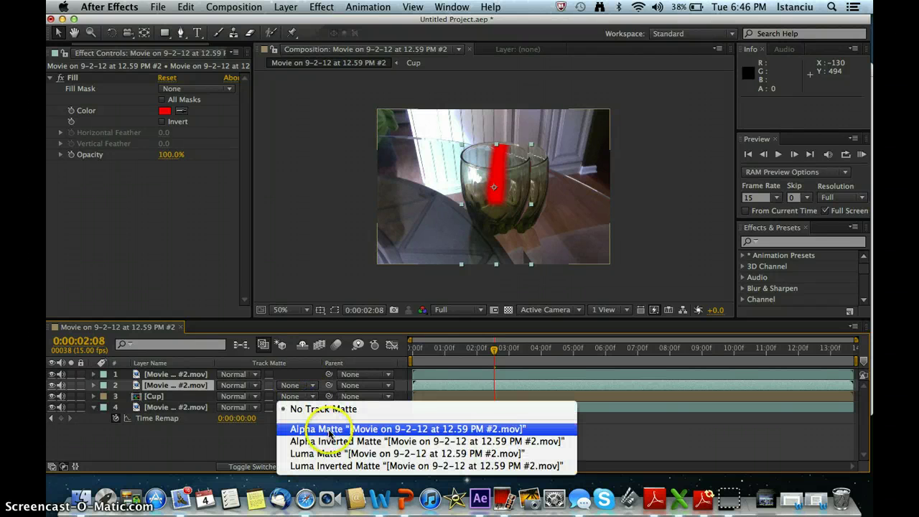
left_click(423, 429)
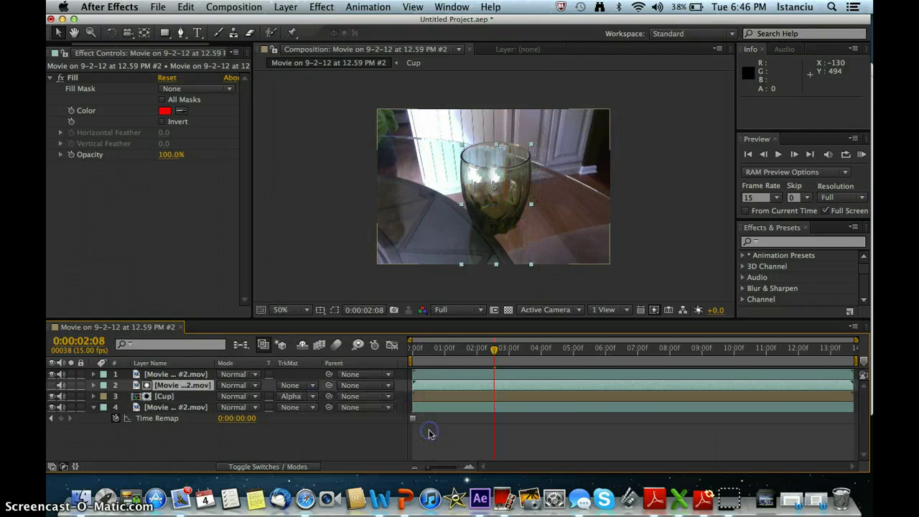
left_click(552, 237)
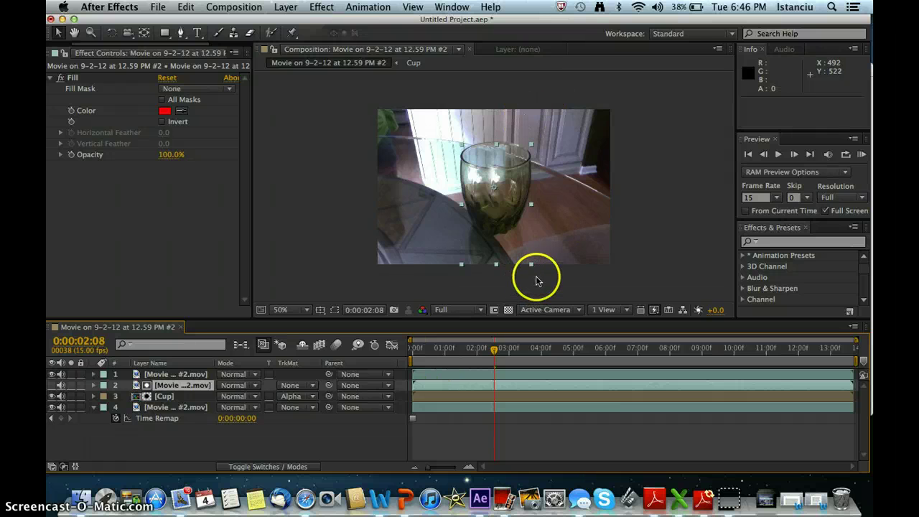
Step: Scrub through the composition to check the matted pour, and play a RAM preview from 0:00:00:00
left_click_drag(493, 351, 427, 353)
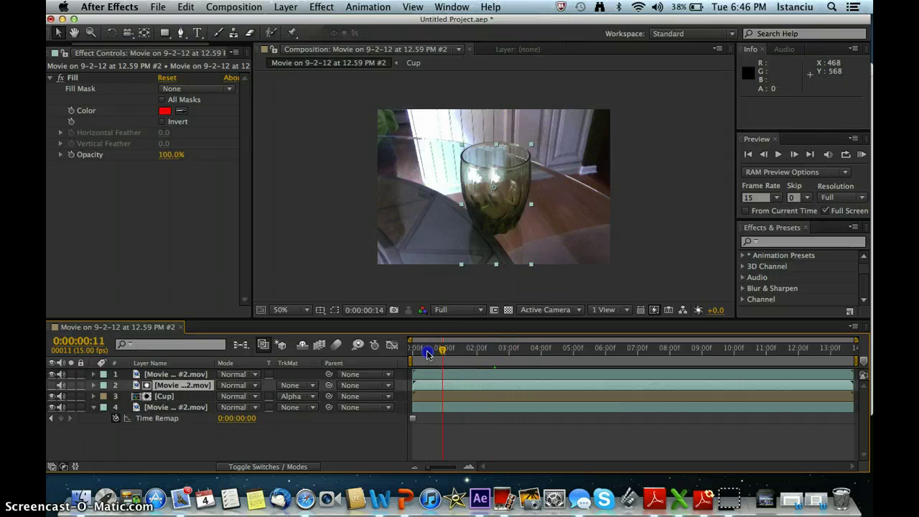
left_click_drag(499, 360, 751, 394)
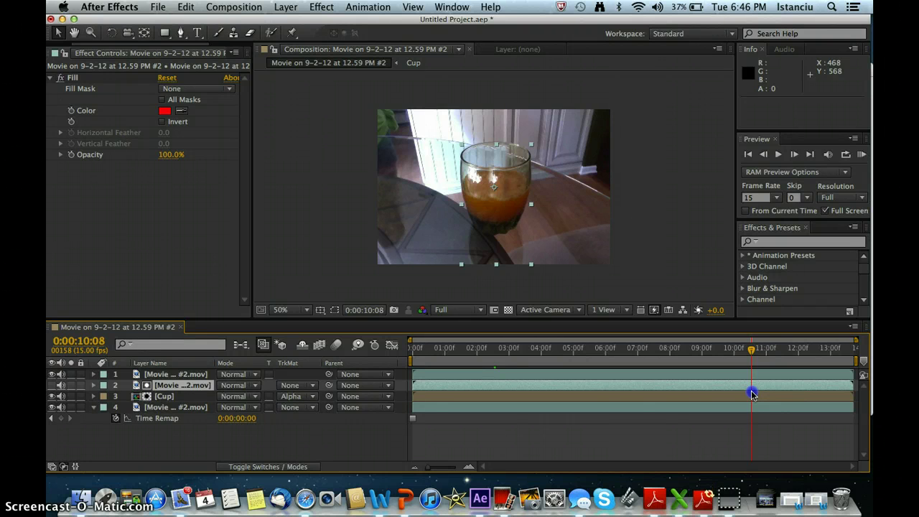
left_click_drag(751, 393, 400, 379)
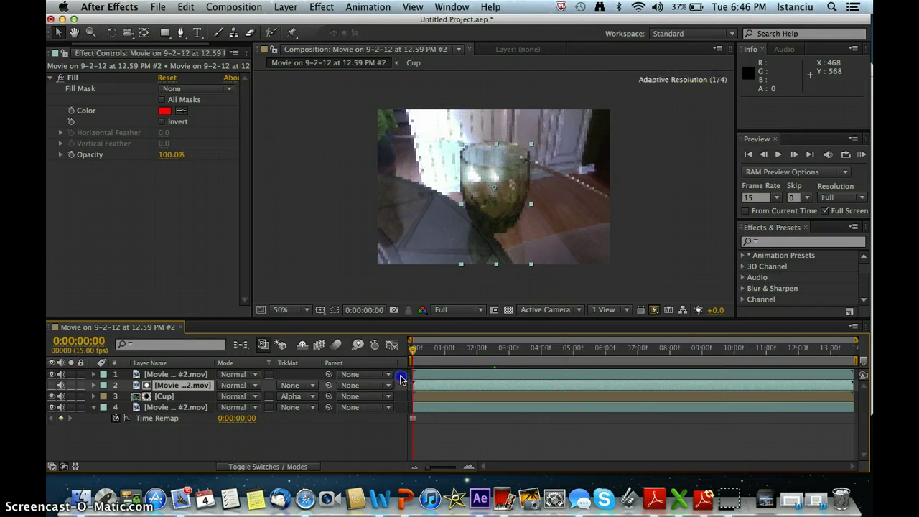
left_click(863, 155)
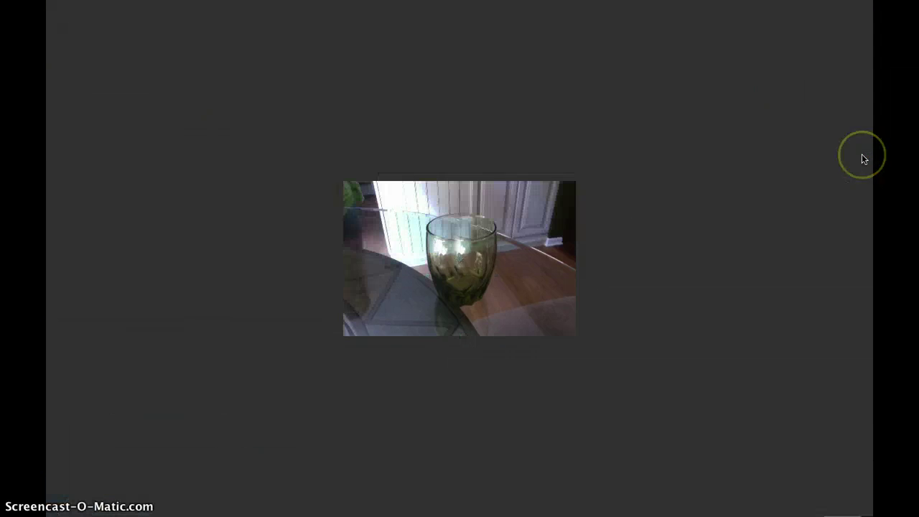
left_click(840, 281)
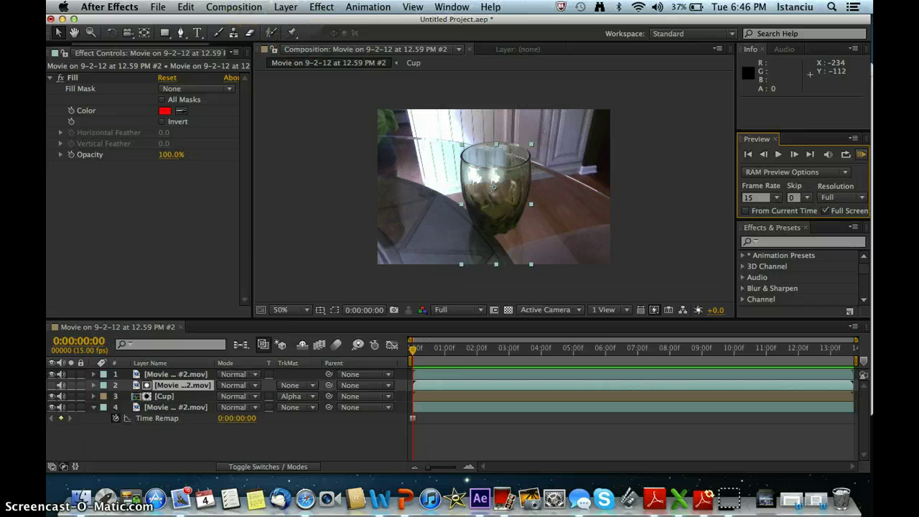
Step: Add the main composition to the render queue and accept its Best Settings render settings
left_click(252, 7)
left_click(251, 8)
left_click(251, 7)
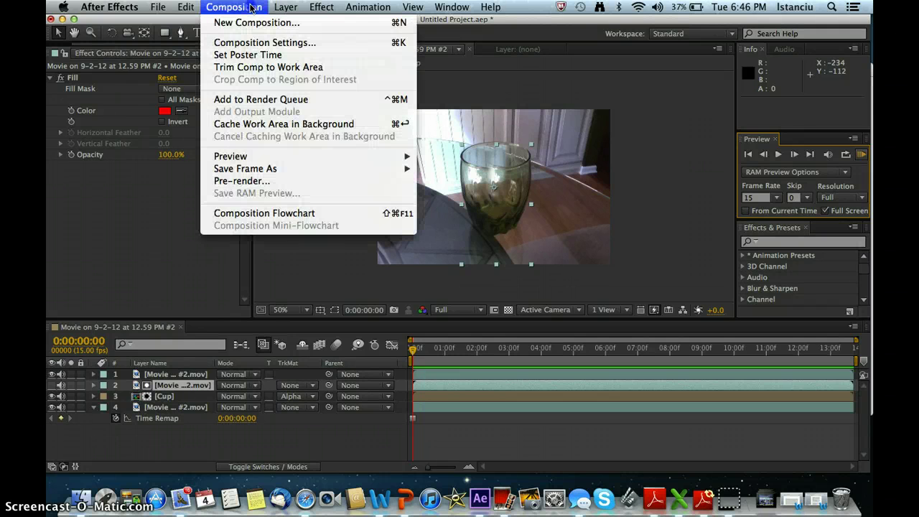
left_click(295, 100)
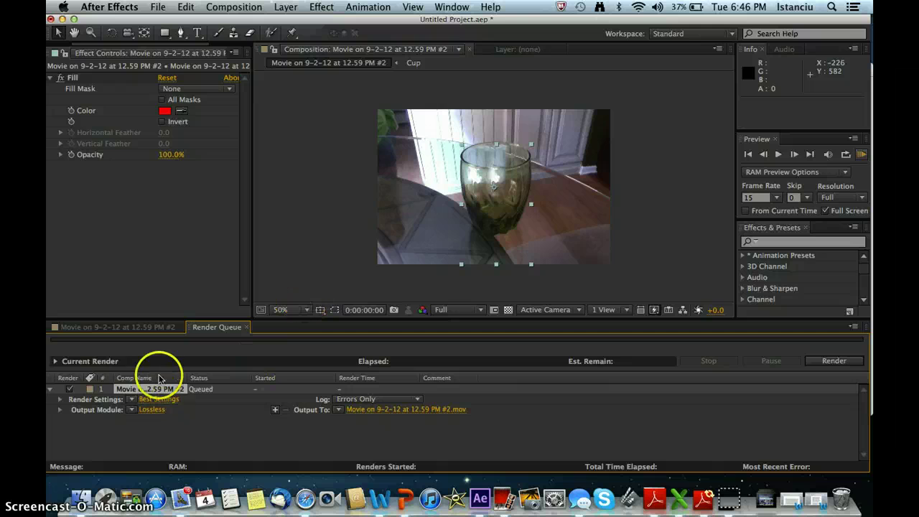
left_click(159, 399)
left_click(631, 400)
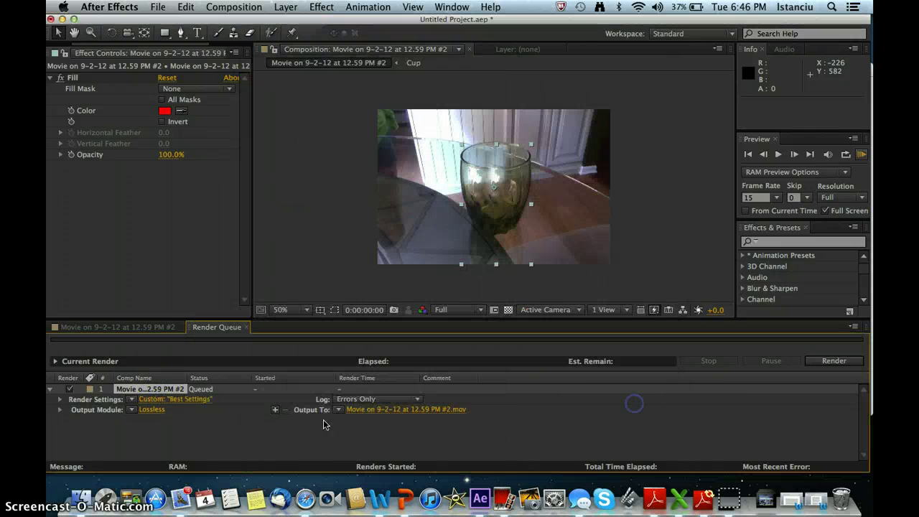
Step: Enable audio output and resizing in the QuickTime output module settings
left_click(147, 410)
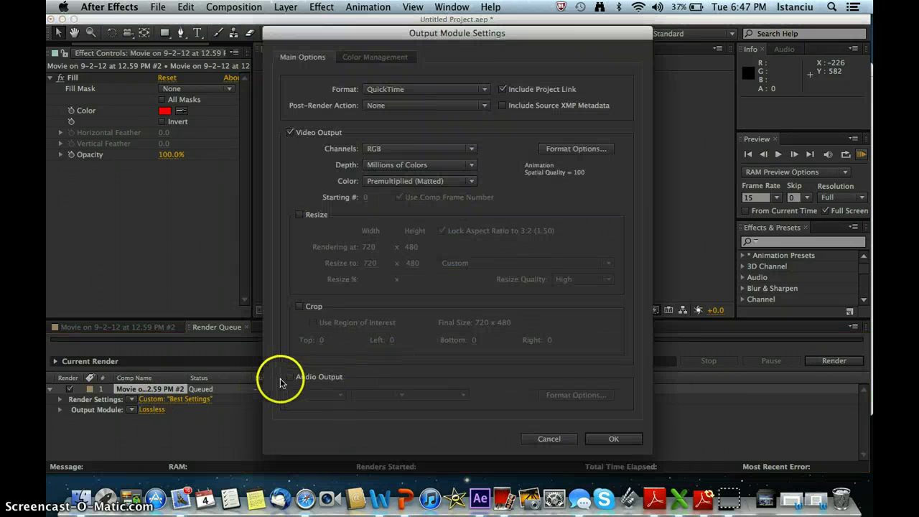
left_click(289, 377)
left_click(295, 216)
left_click(611, 439)
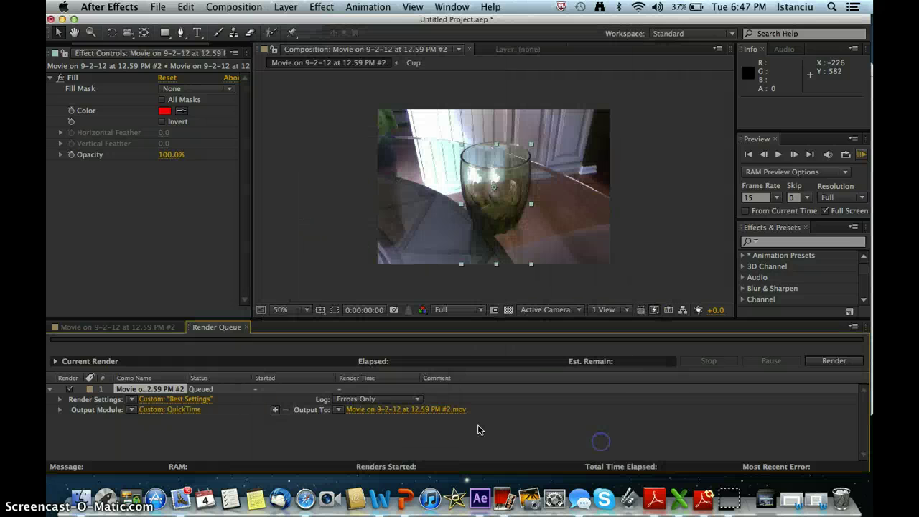
Step: Set the output file to "Video Self-FIlling Cup" in Movies, render it, and close the render queue
left_click(396, 410)
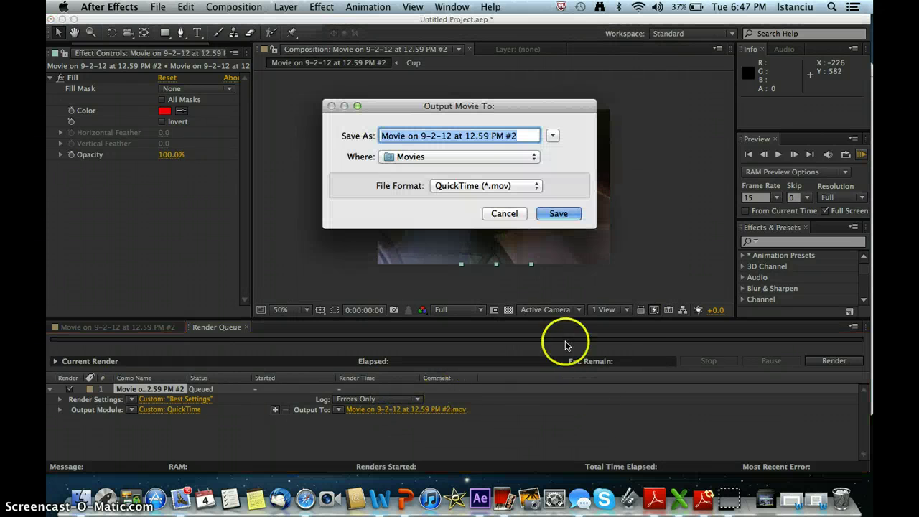
type("Video Self-FIlling Cup")
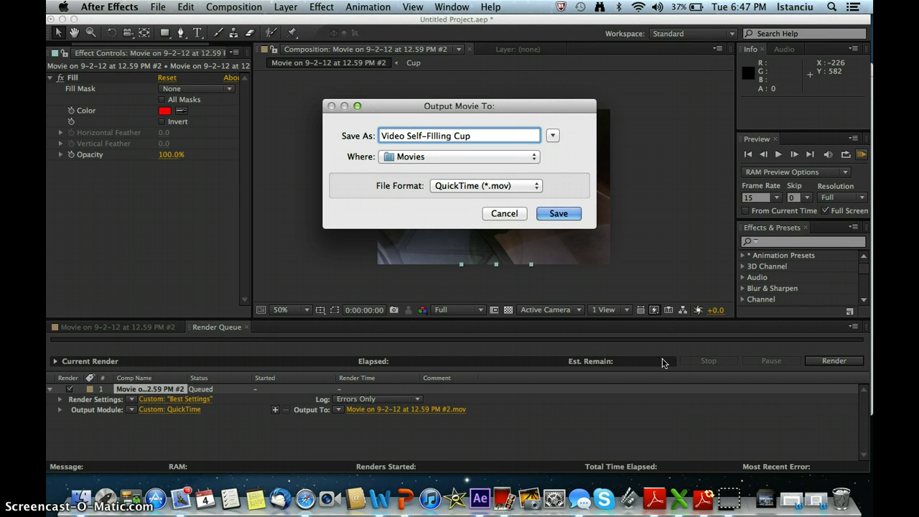
key("Return")
left_click(832, 361)
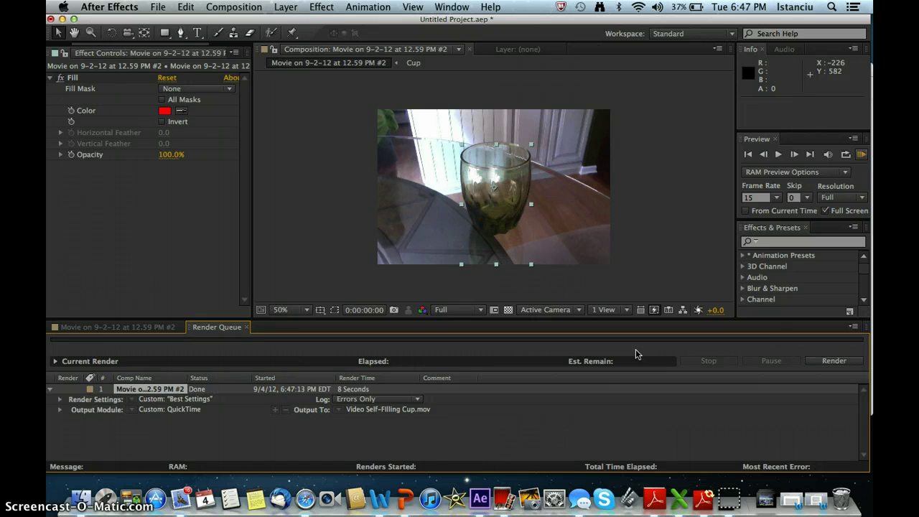
left_click(247, 327)
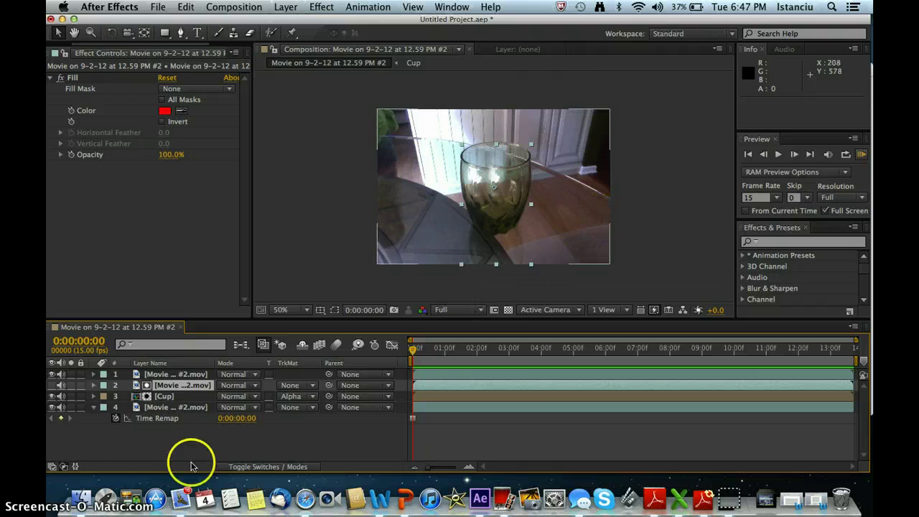
Step: Display the mask outlines on layer 1 to examine the glass and stream masks, and deselect the layer
left_click(165, 374)
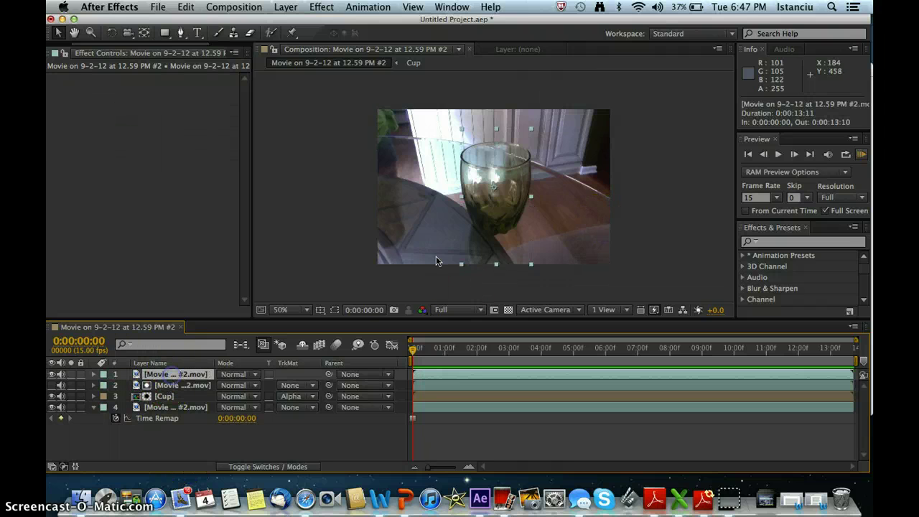
left_click(334, 310)
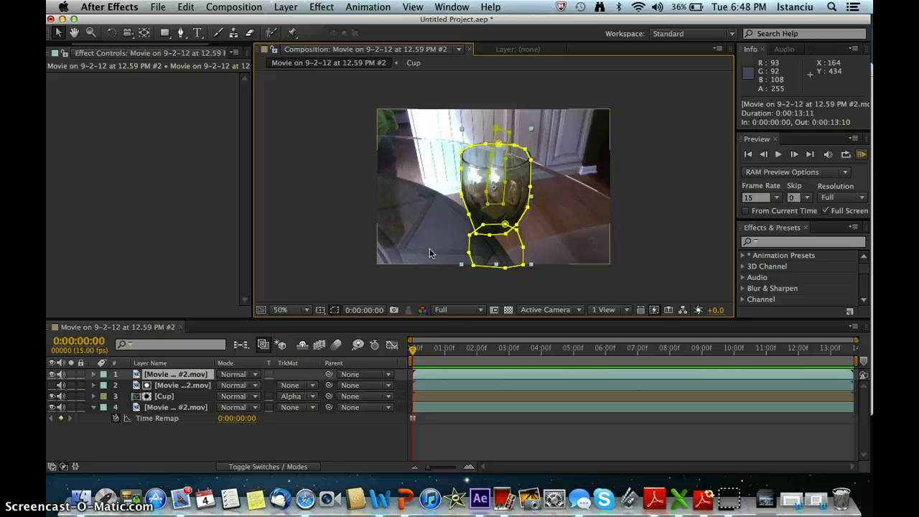
key("w")
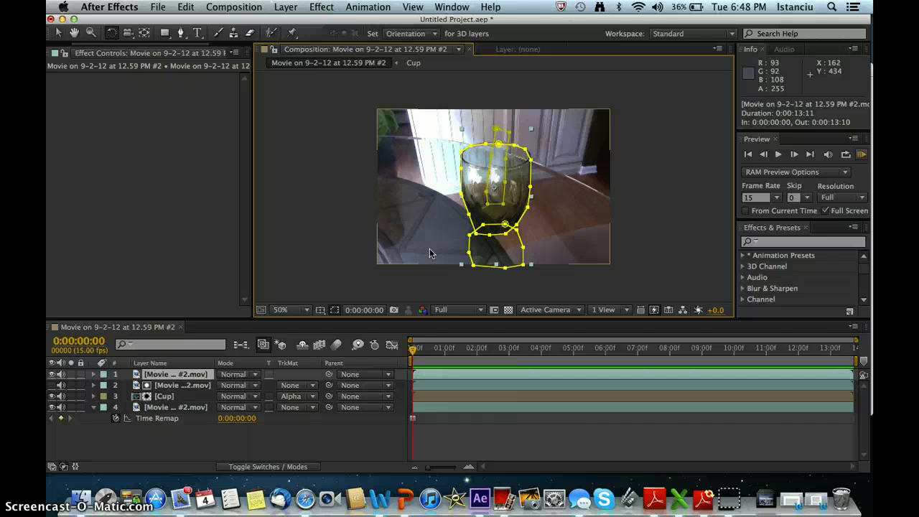
left_click(343, 256)
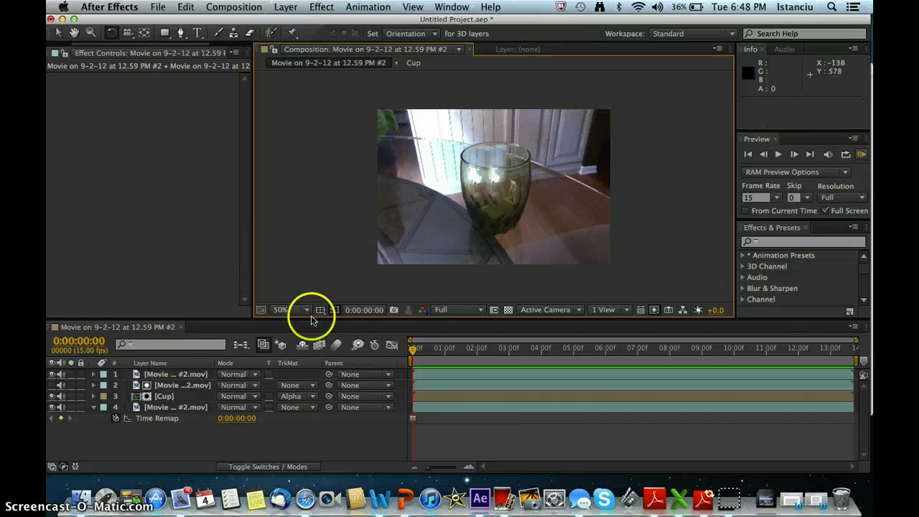
left_click(52, 501)
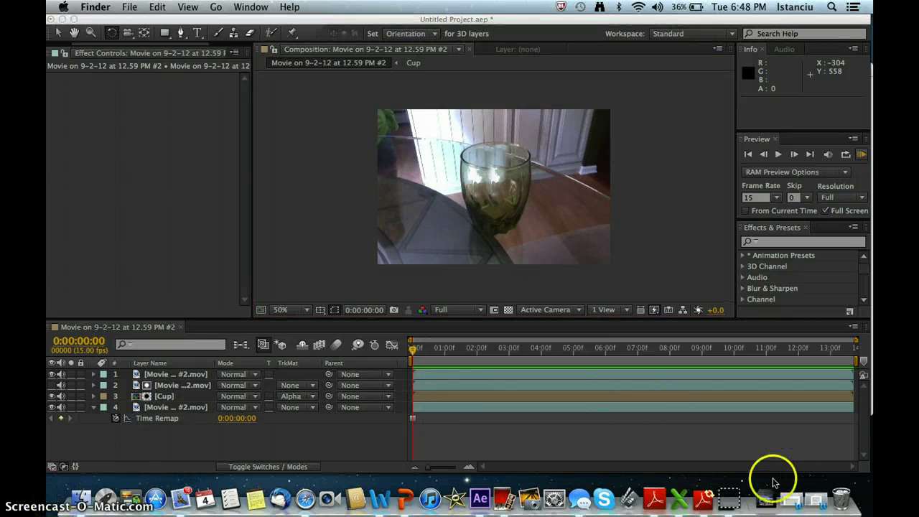
left_click(732, 501)
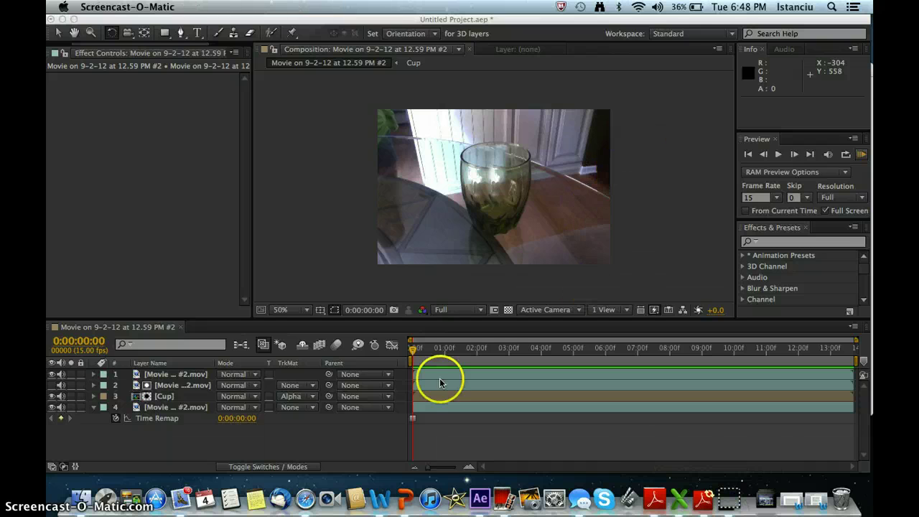